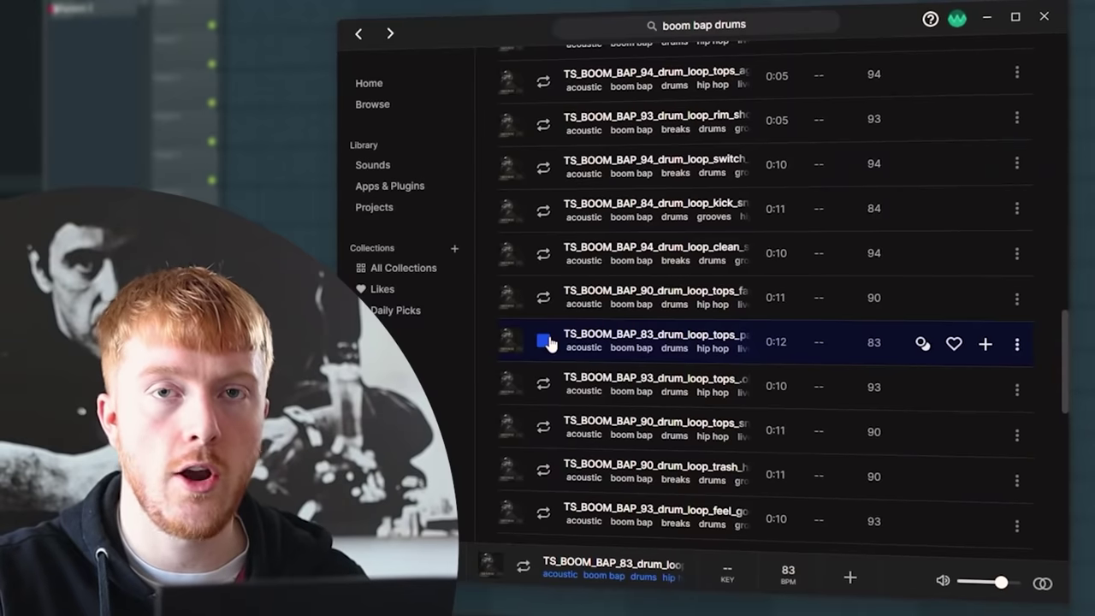
Browse the boom bap drum loops in the sample library's search results.
scroll(544, 351, down, 2)
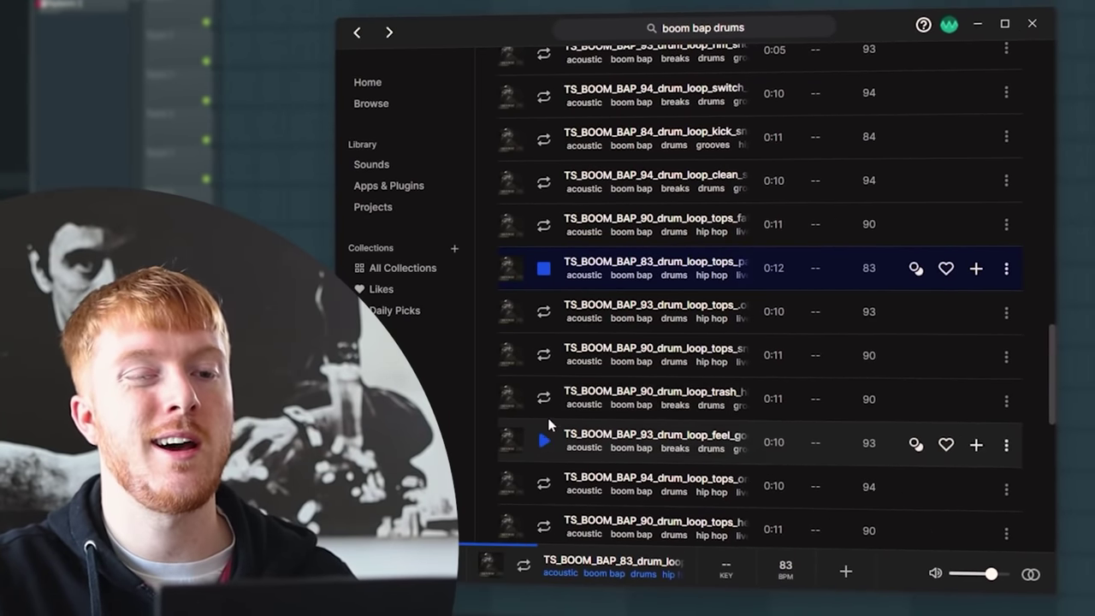
scroll(547, 417, down, 4)
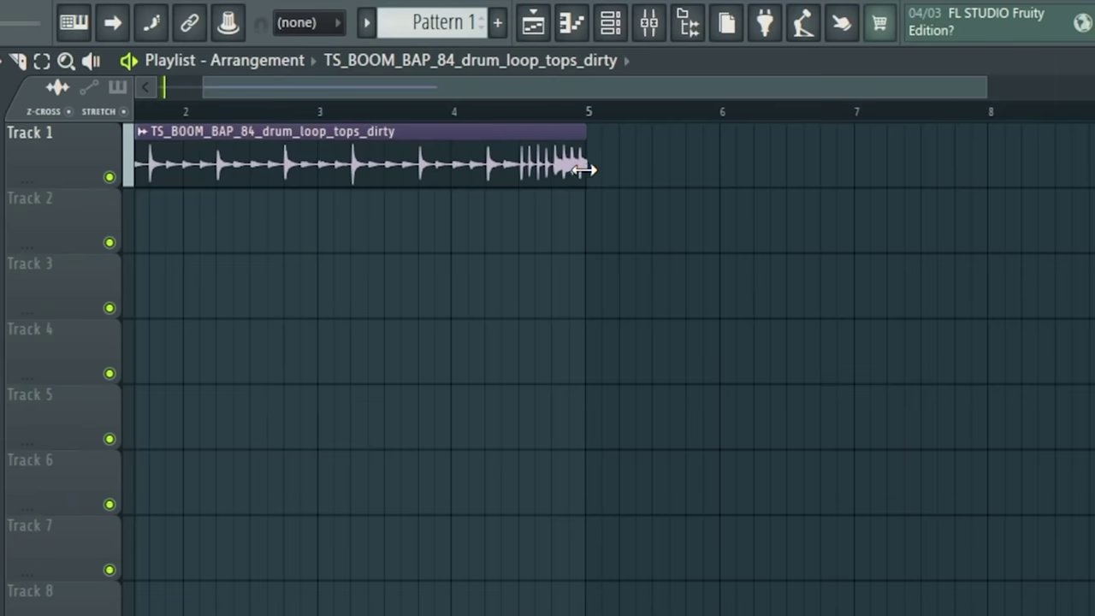
In FL Studio's playlist, set the stretch mode of the TS_BOOM_BAP_84_drum_loop_tops_dirty clip to Auto and close its settings.
scroll(589, 176, up, 3)
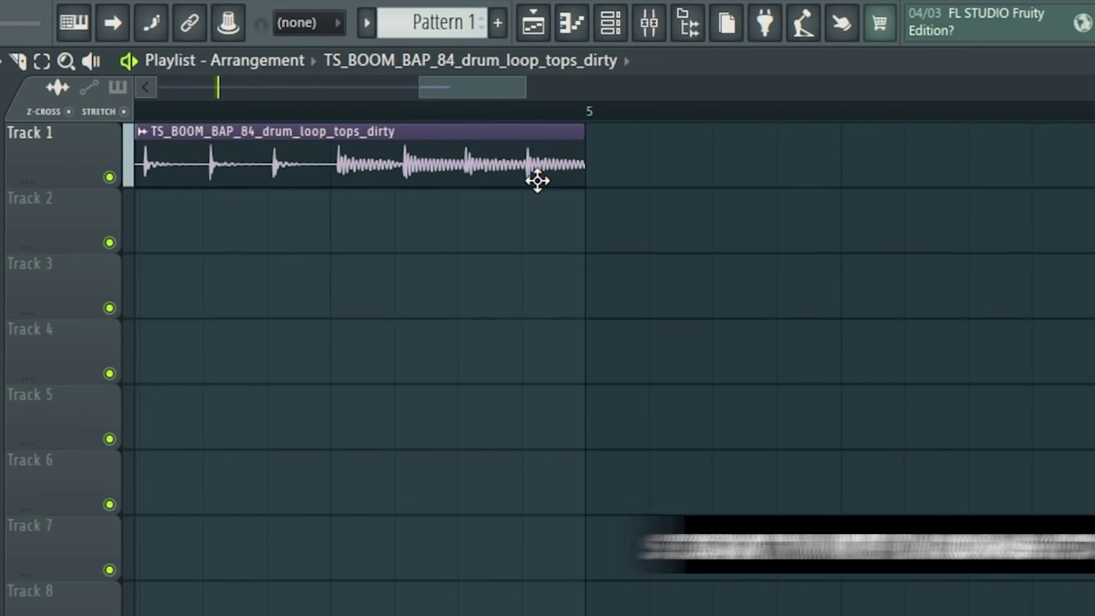
drag(469, 90, 8, 198)
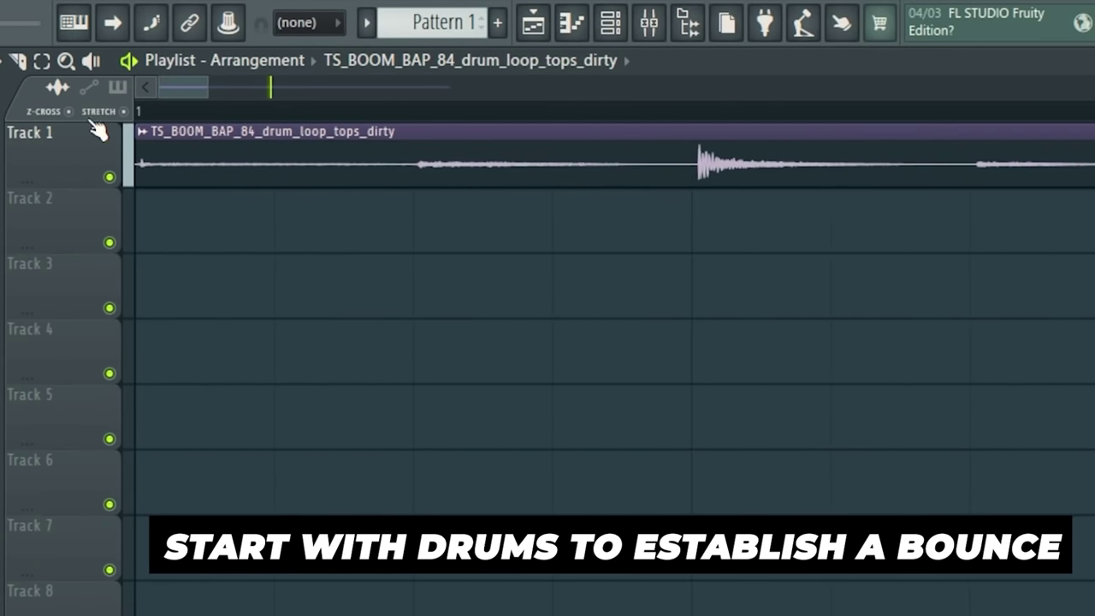
double_click(451, 173)
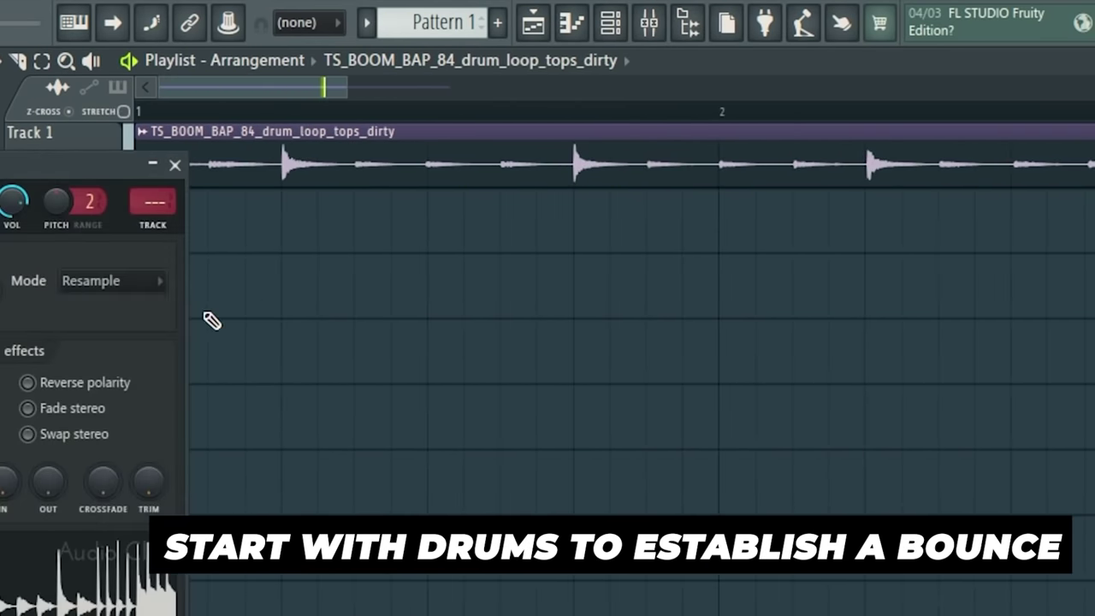
click(129, 281)
click(173, 306)
drag(345, 80, 780, 83)
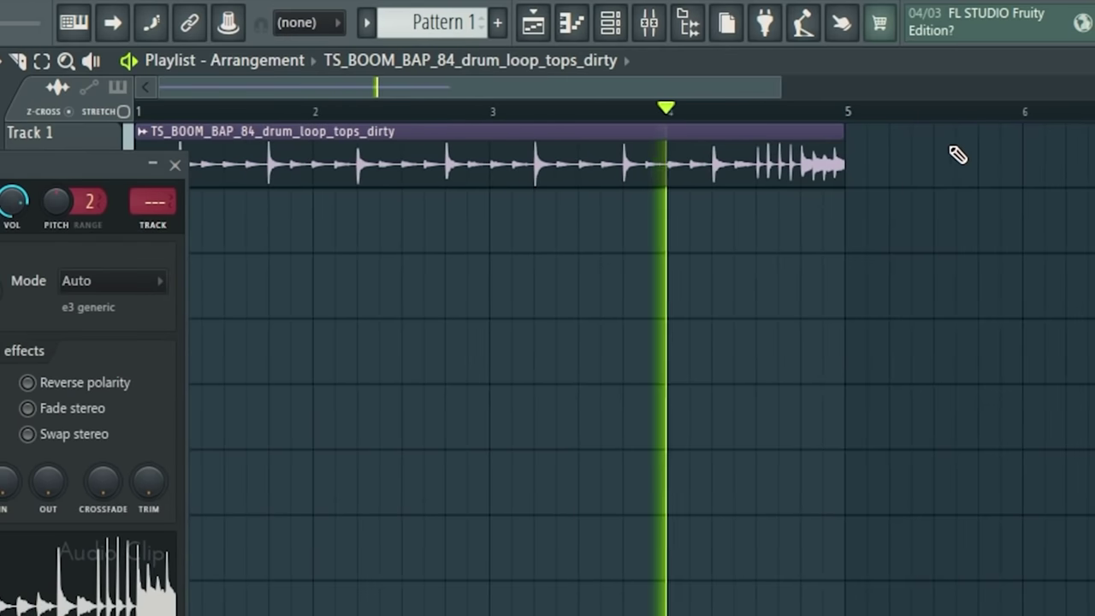
click(175, 164)
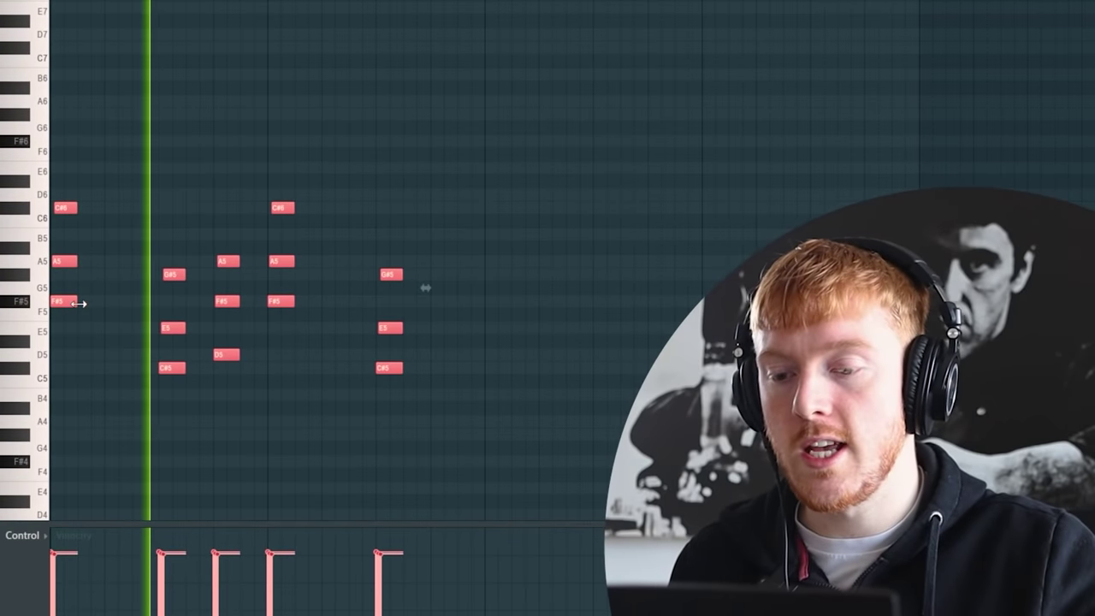
Lengthen the chord notes slightly and move the C#5, F5 and G#5 chord to the last beat of bar 2.
drag(78, 302, 91, 303)
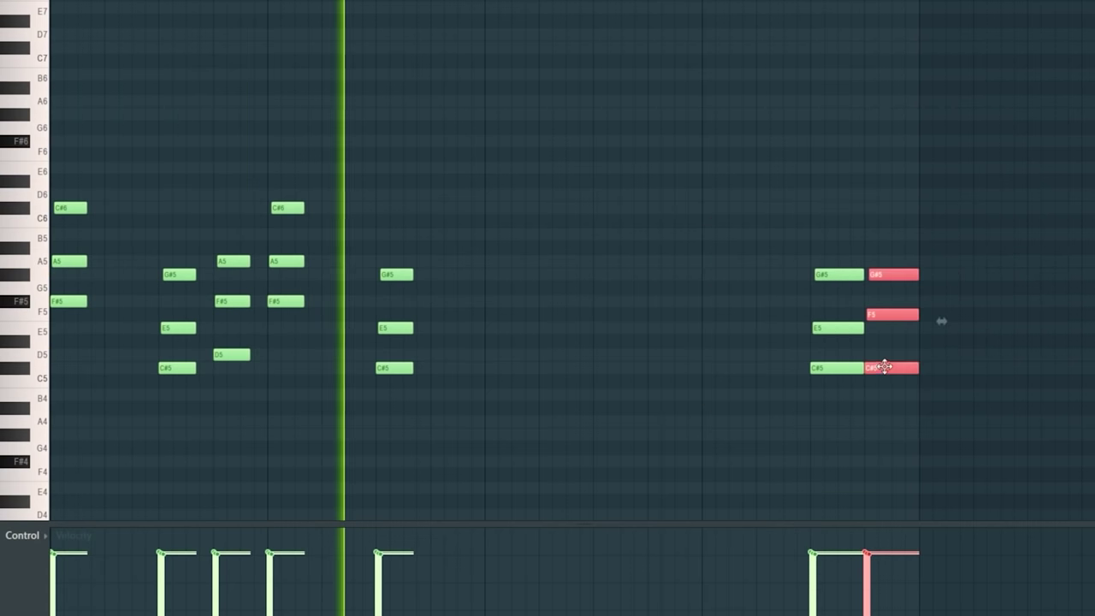
drag(885, 361, 463, 361)
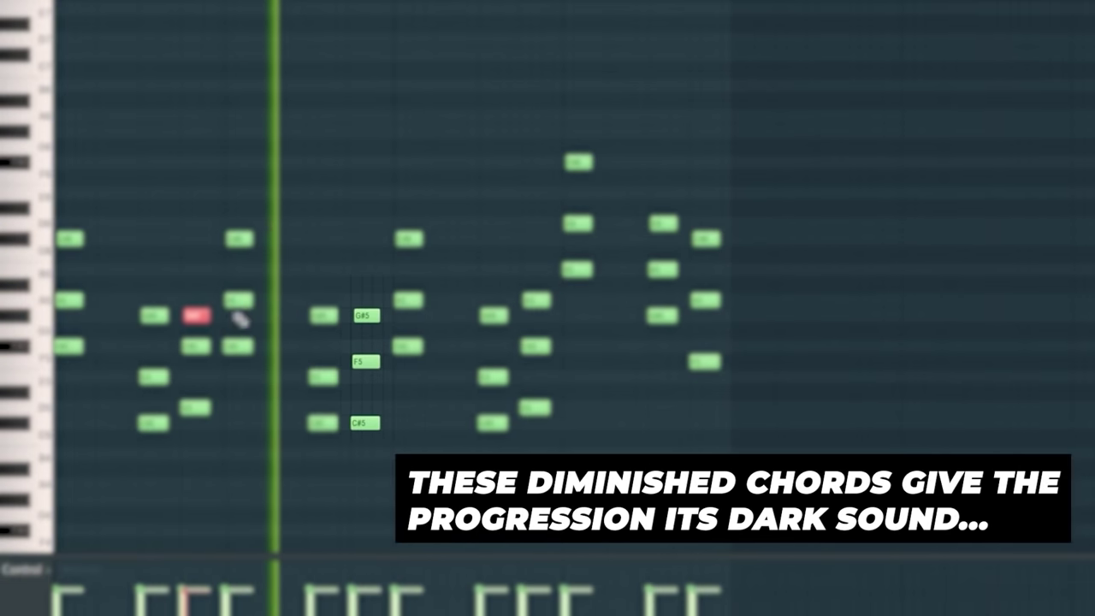
Lower the top note of the last bar 3 chord to G#5 and transpose the whole progression down one octave.
drag(531, 303, 536, 312)
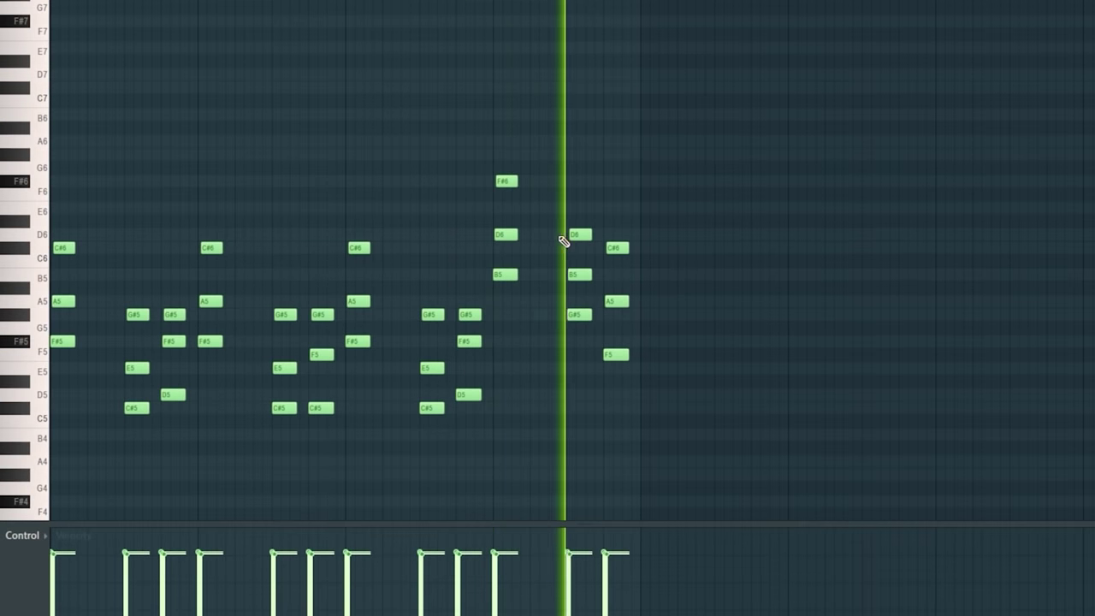
key(ctrl+Down)
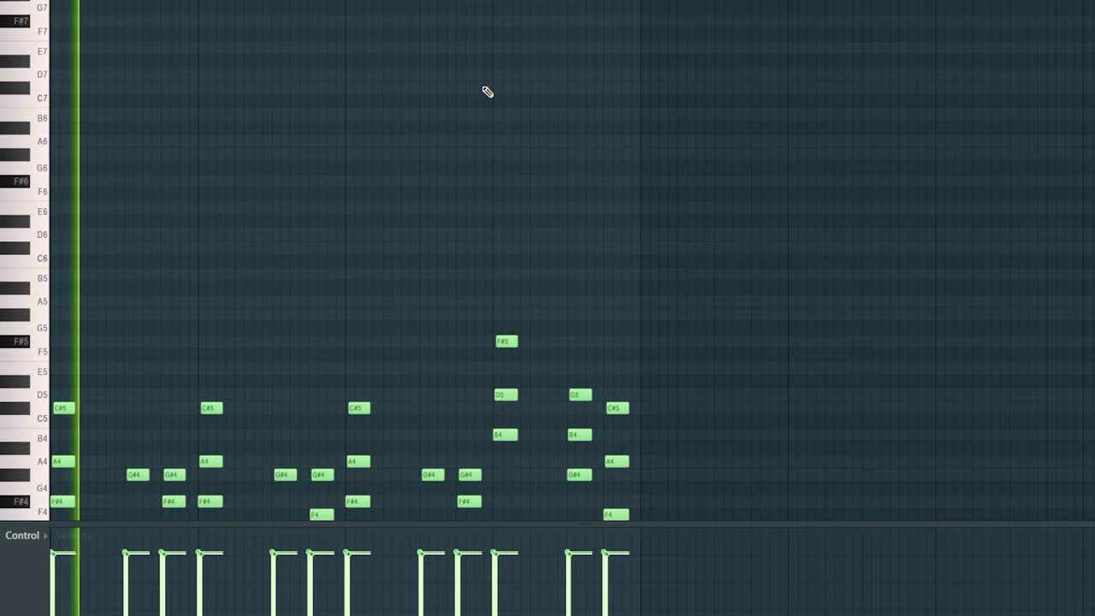
scroll(488, 92, down, 5)
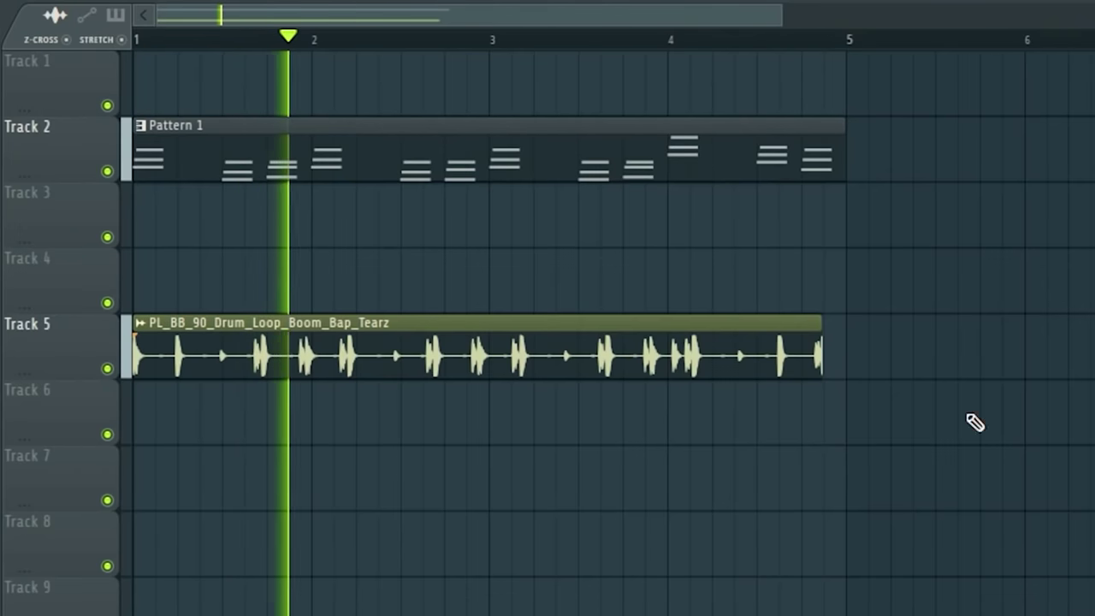
Stretch the PL_BB_90_Drum_Loop_Boom_Bap_Tearz clip to end at bar 5 and set its stretch mode to Auto.
drag(824, 363, 844, 362)
scroll(846, 366, up, 5)
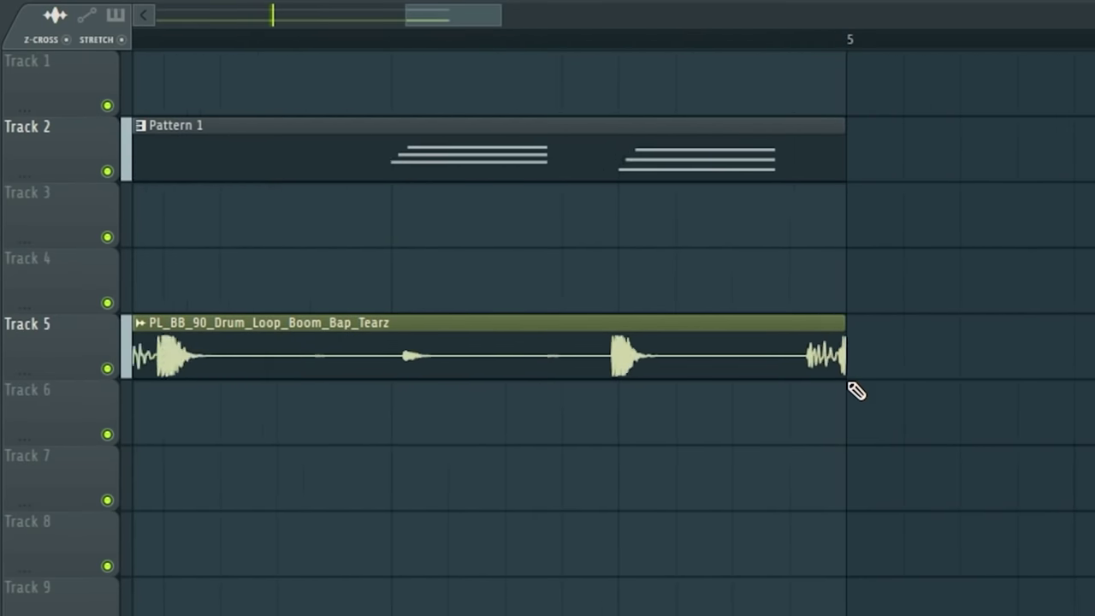
double_click(778, 354)
click(197, 288)
click(224, 291)
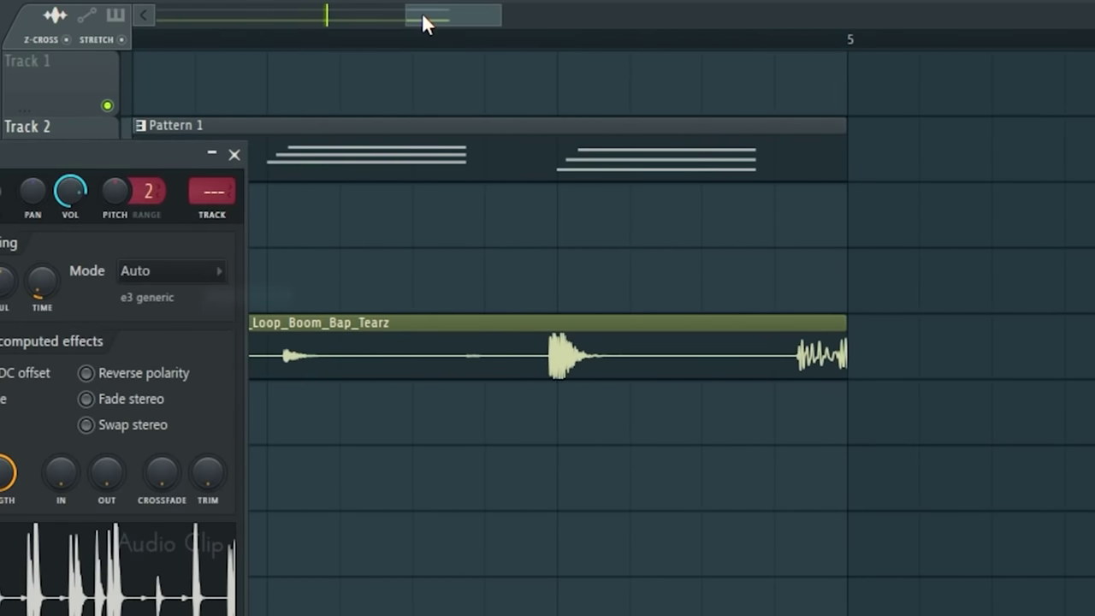
Close the drum loop's settings and move the PL_BB_90_Drum_Loop_Boom_Bap_Tearz clip up to Track 1.
drag(412, 10, 156, 15)
click(235, 154)
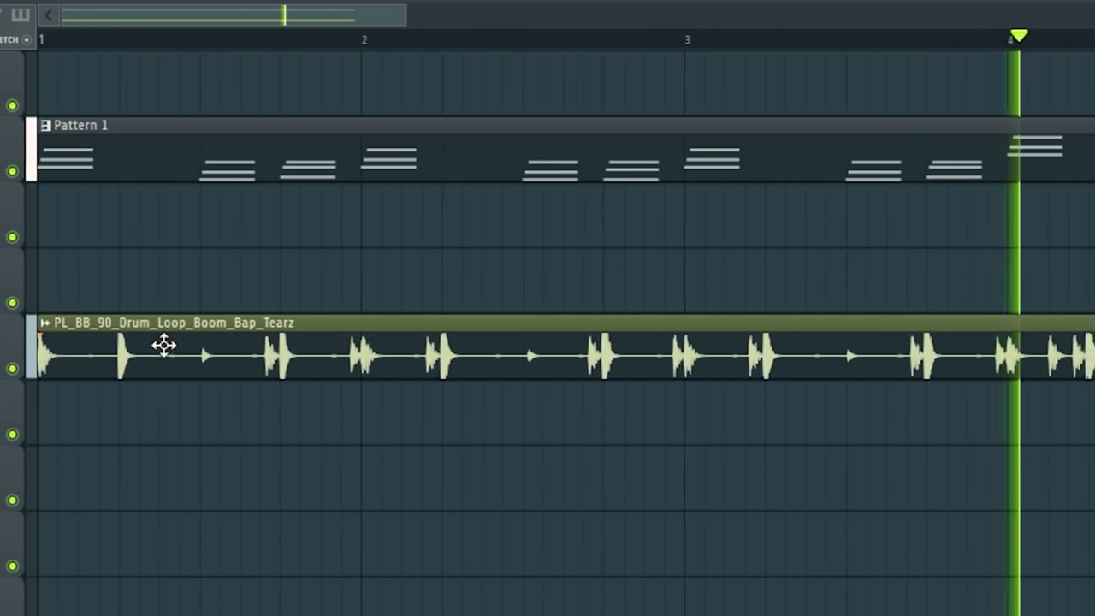
drag(247, 342, 193, 74)
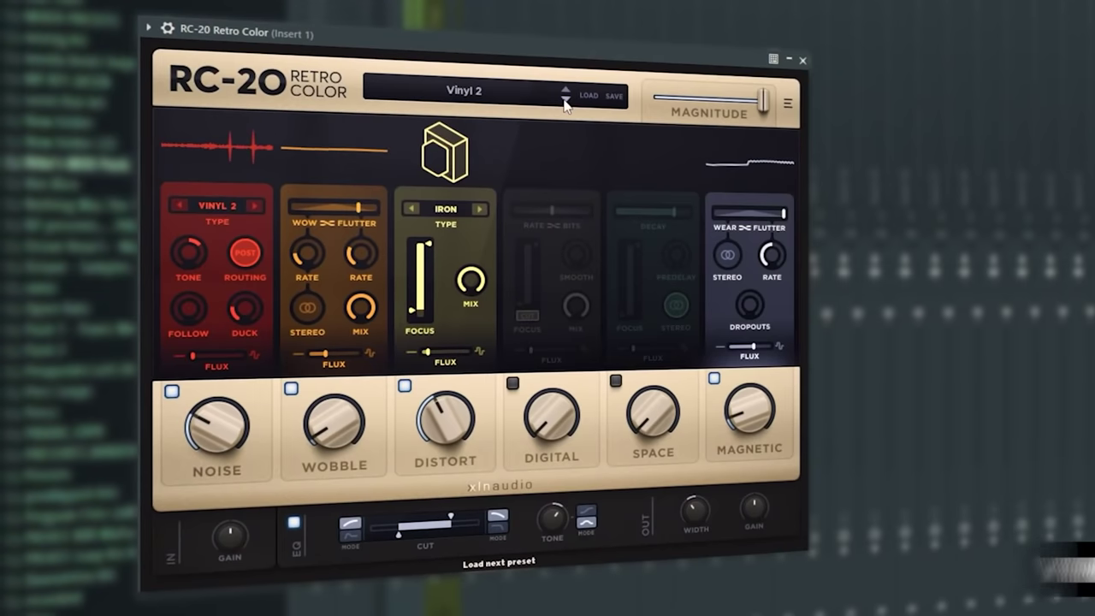
Cycle RC-20 Retro Color through its vinyl presets, including Vinyl 4, to choose a vinyl effect.
click(564, 101)
click(565, 101)
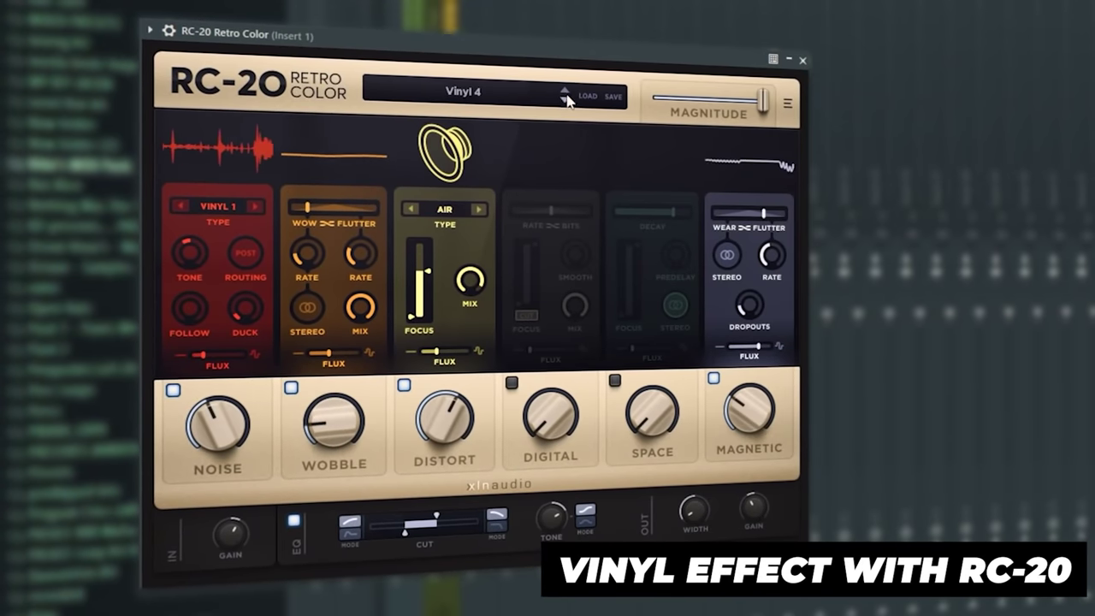
click(564, 92)
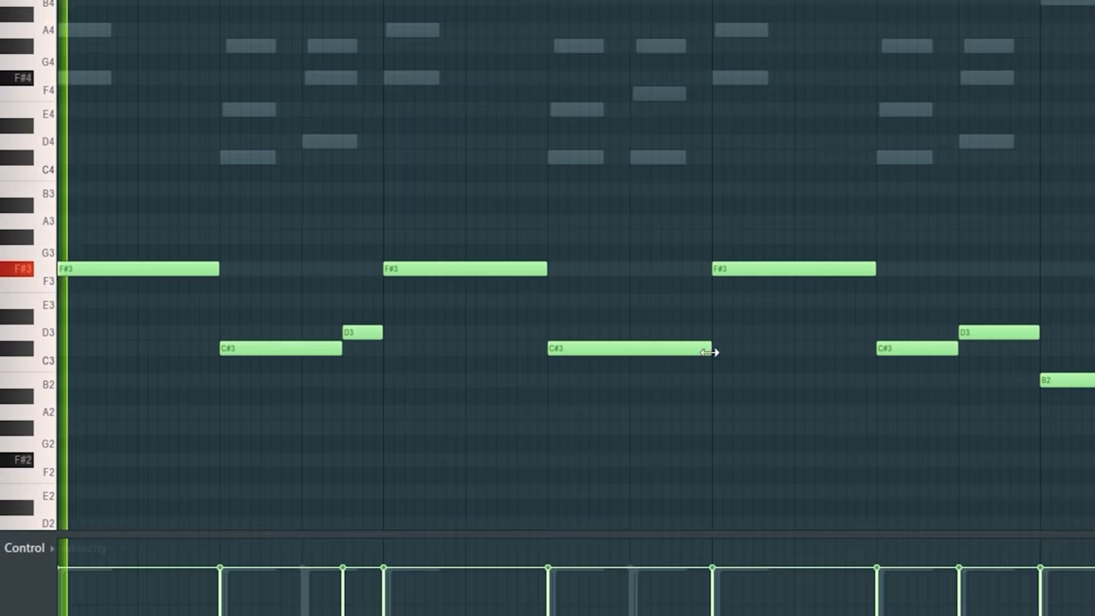
Make the D3 bass note at the end of bar 3 start later, matching the bar 1 bass phrase.
drag(982, 335, 1014, 342)
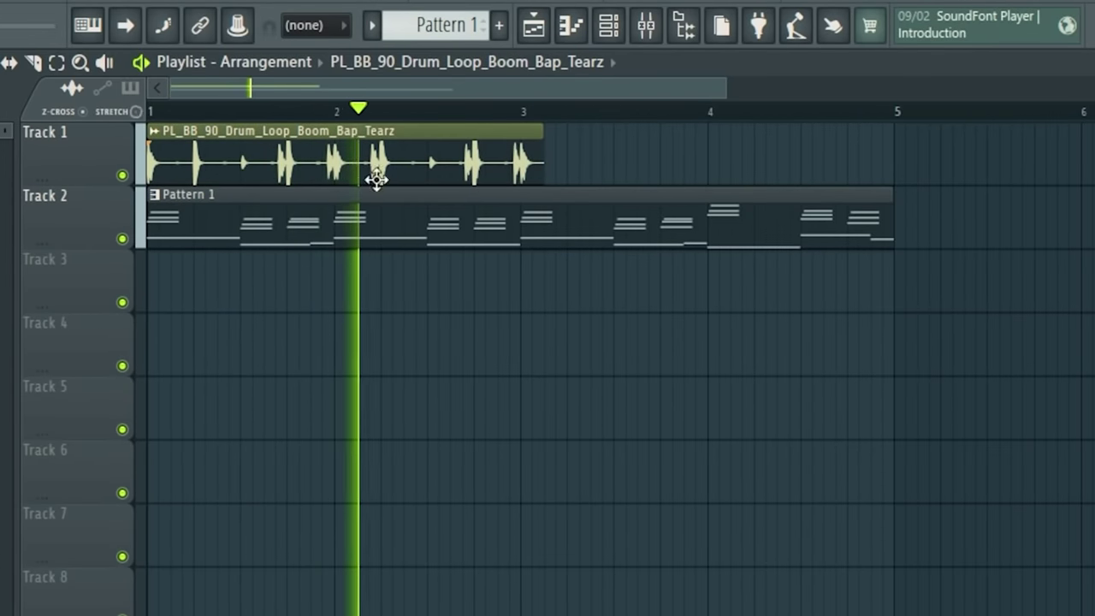
Trim the PL_BB_90_Drum_Loop_Boom_Bap_Tearz clip to end at bar 3 and duplicate it to fill up to bar 5.
drag(539, 175, 514, 178)
ctrl+click(442, 166)
key(ctrl+b)
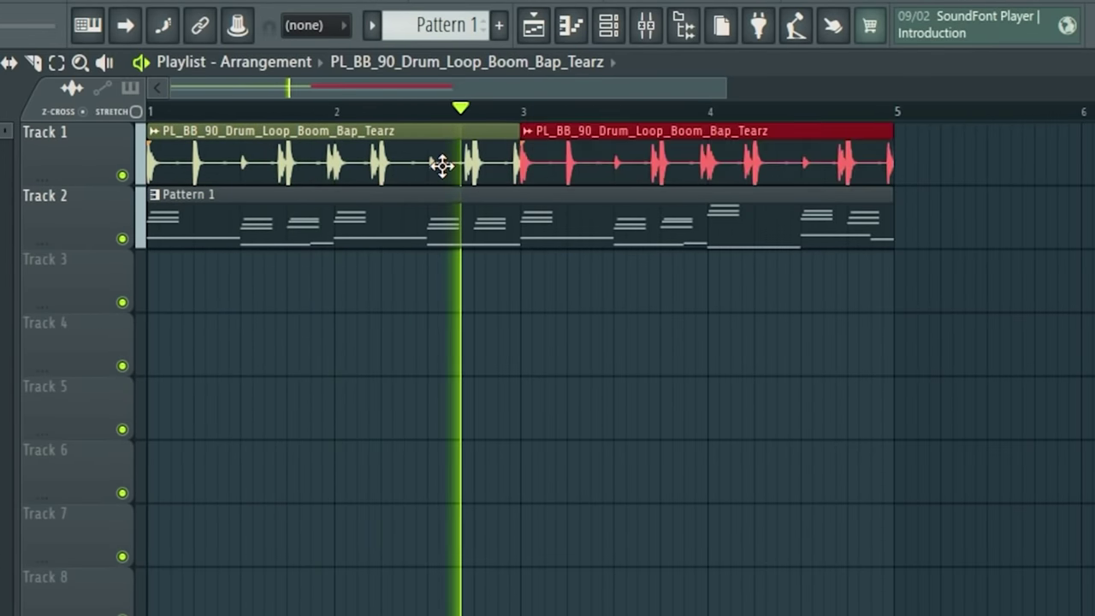
ctrl+click(918, 418)
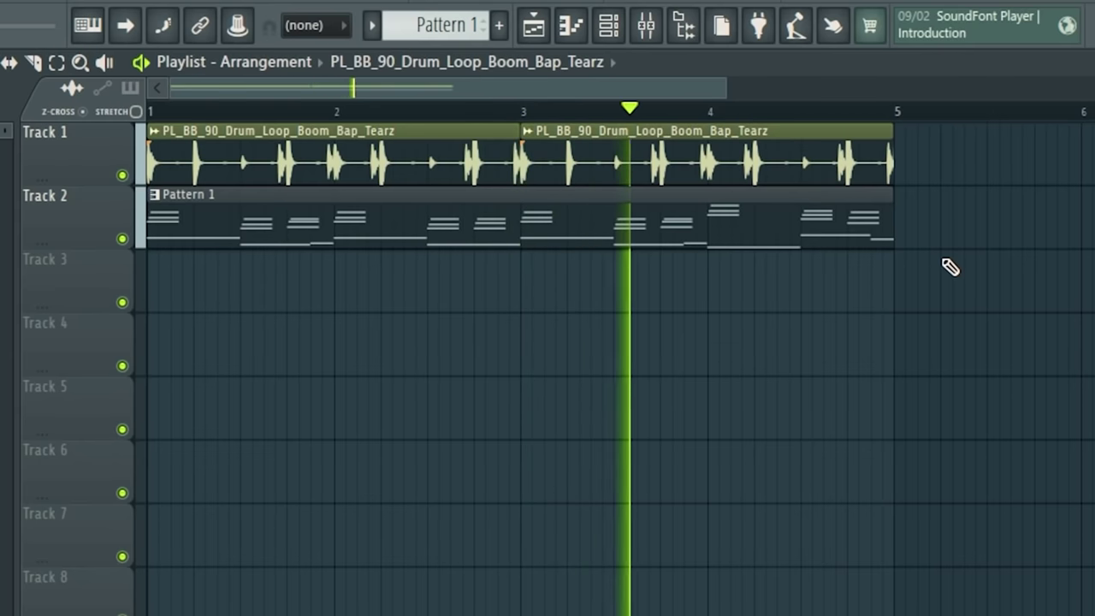
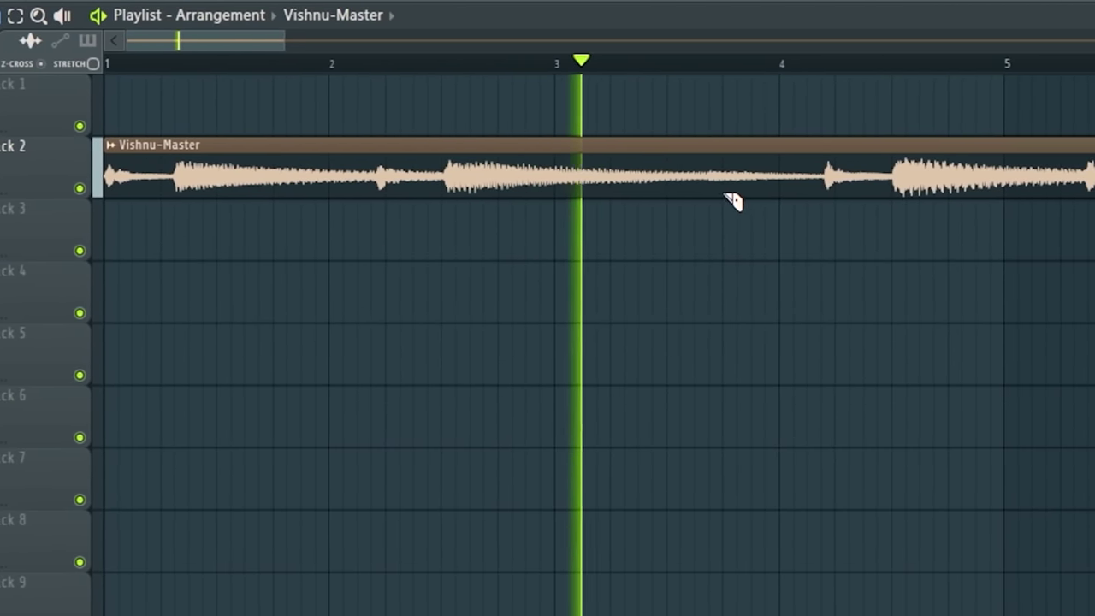
Slice the Vishnu-Master clip late in bar 3 and shift the cut edge to early in bar 5.
drag(702, 154, 702, 220)
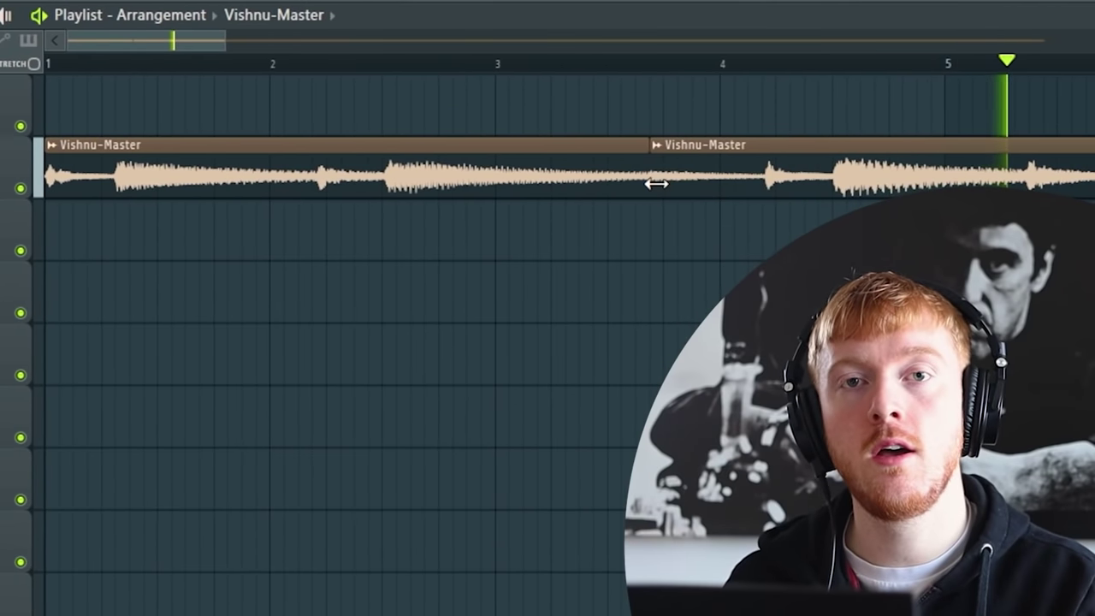
drag(648, 183, 1027, 183)
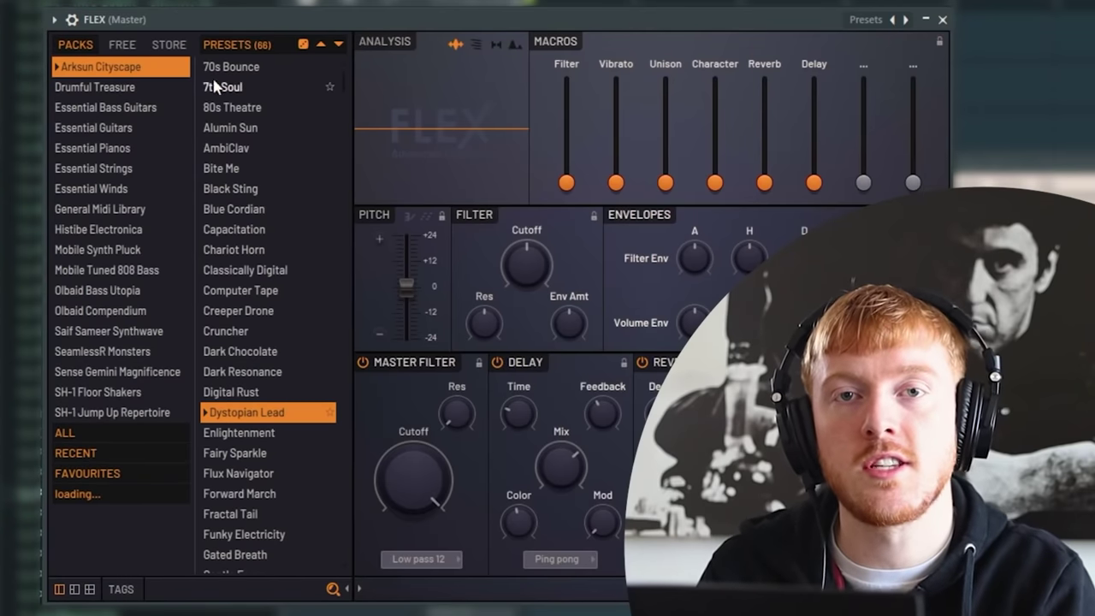
Load the Pianopad preset from the Essential Pianos pack in FLEX.
click(117, 168)
click(117, 149)
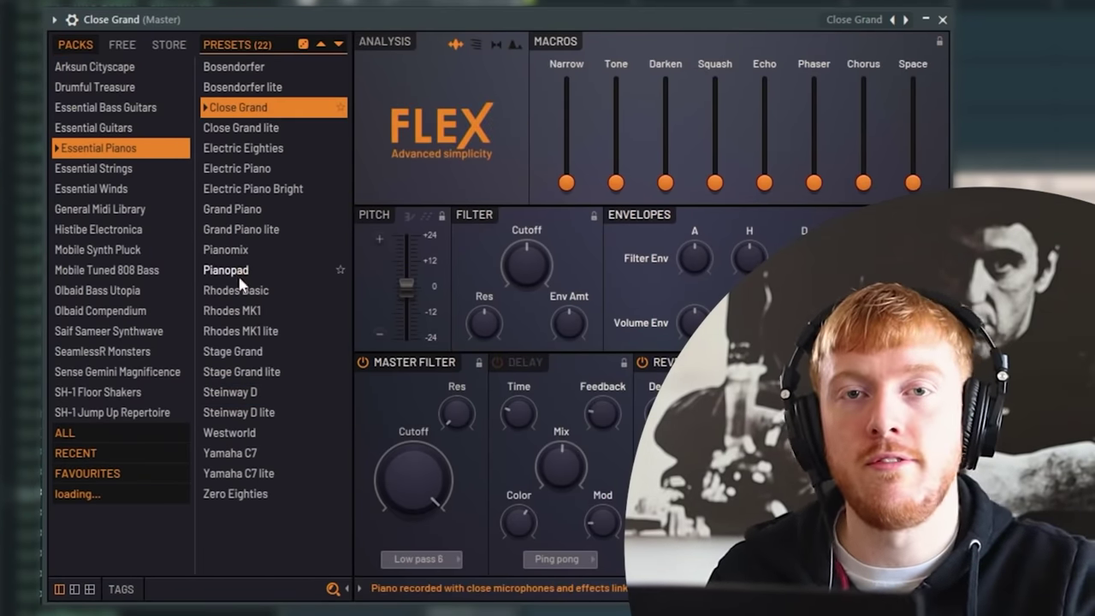
click(235, 271)
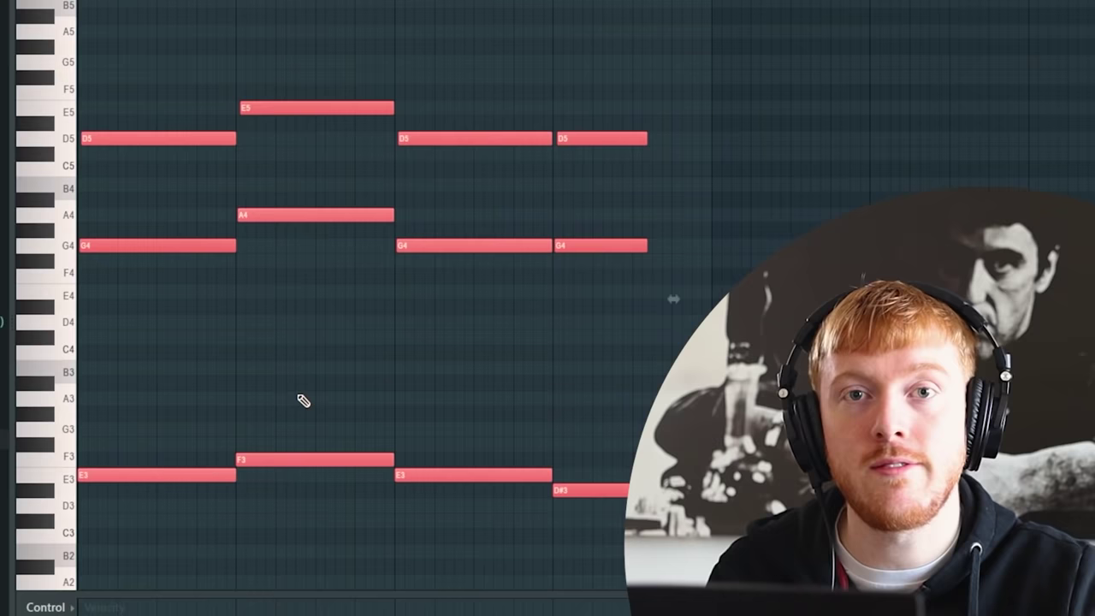
Play the chord pattern and single out its low notes E3, F3, E3 and D#3 and the last chord.
key(space)
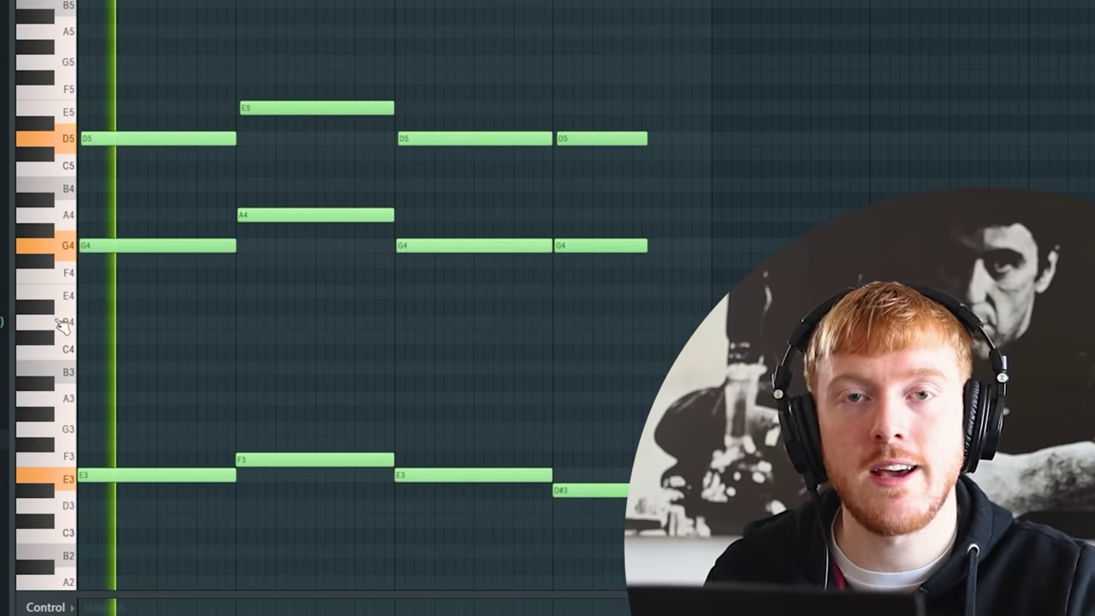
drag(752, 509, 103, 455)
ctrl+click(314, 531)
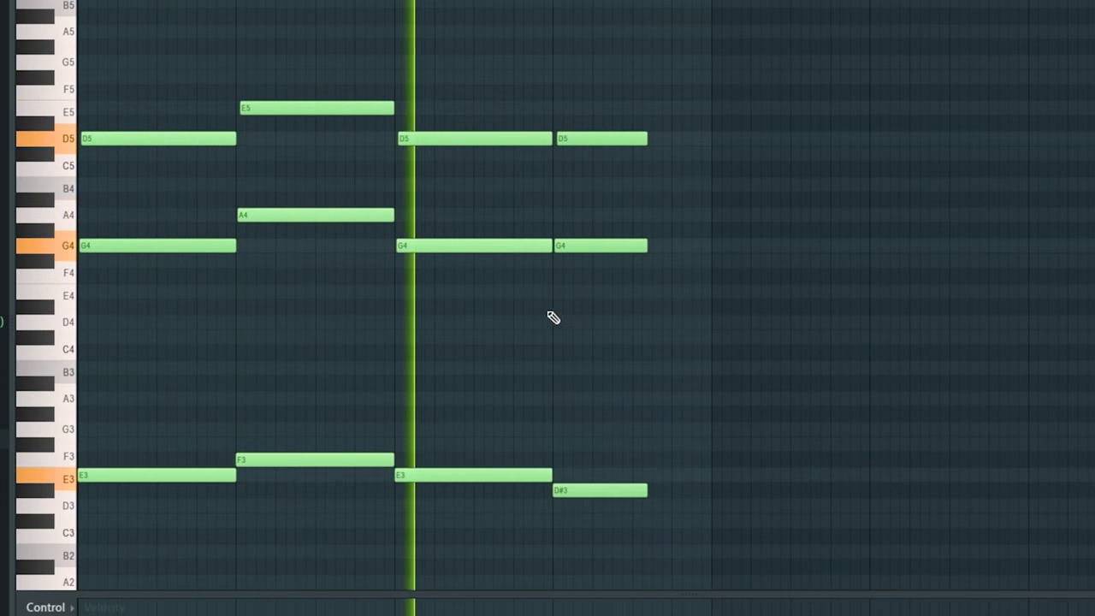
drag(640, 104, 643, 493)
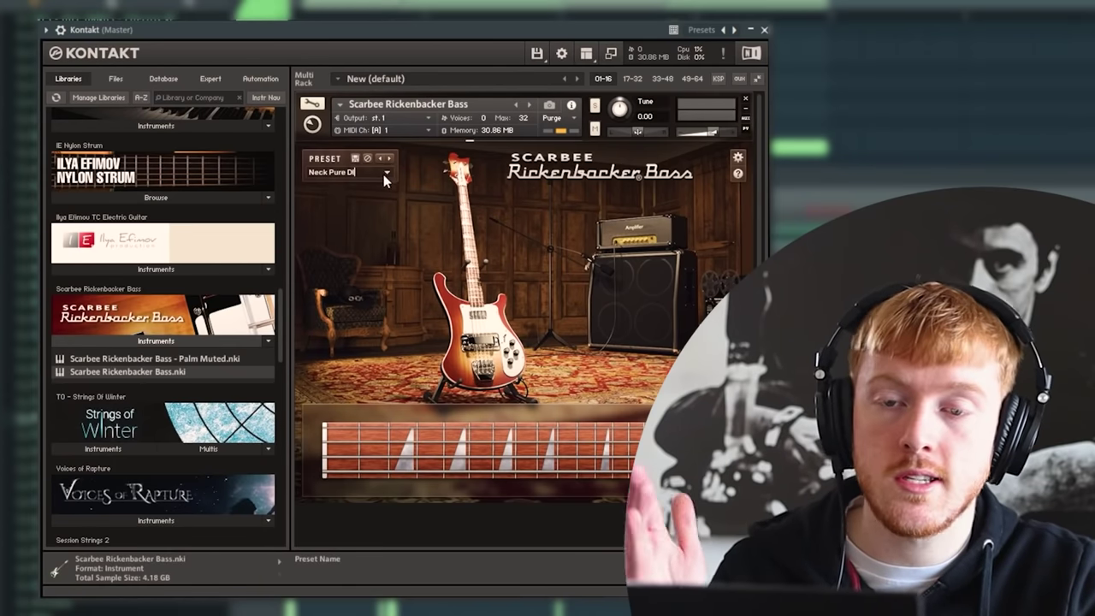
Load the Dub Bass preset for the Scarbee Rickenbacker Bass in Kontakt and close the plugin window.
click(386, 172)
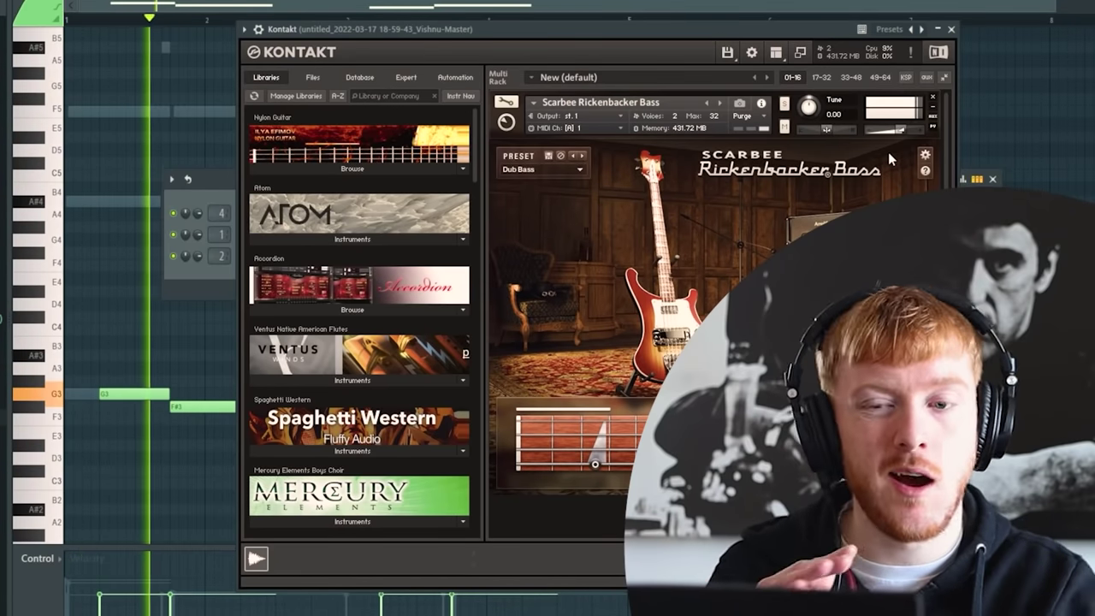
click(951, 30)
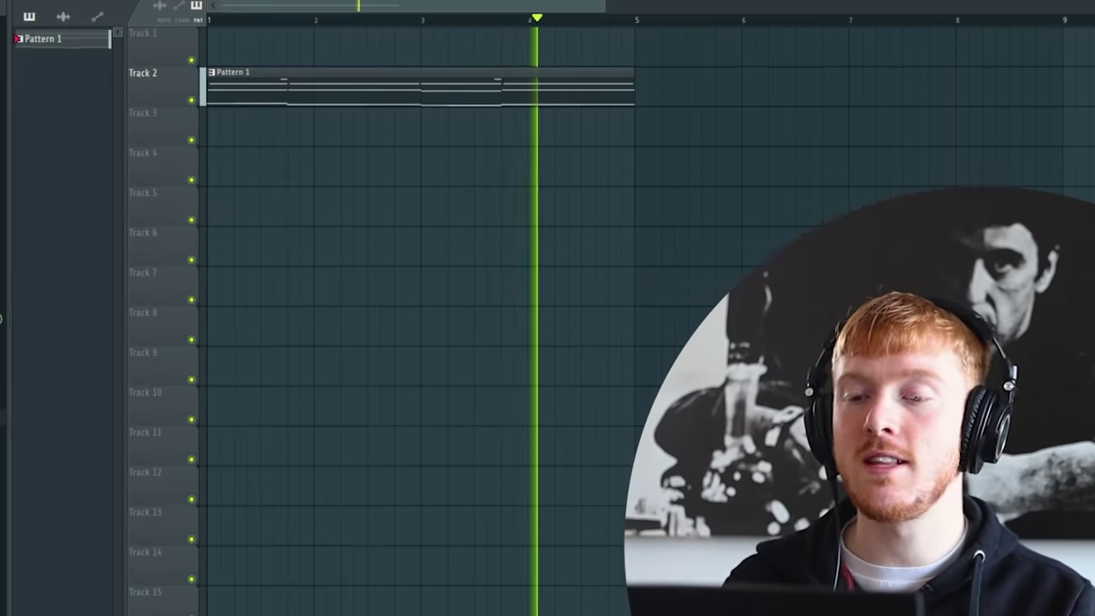
Open the channel rack and examine the timing of the loosely quantised drum hits in the piano roll.
key(F6)
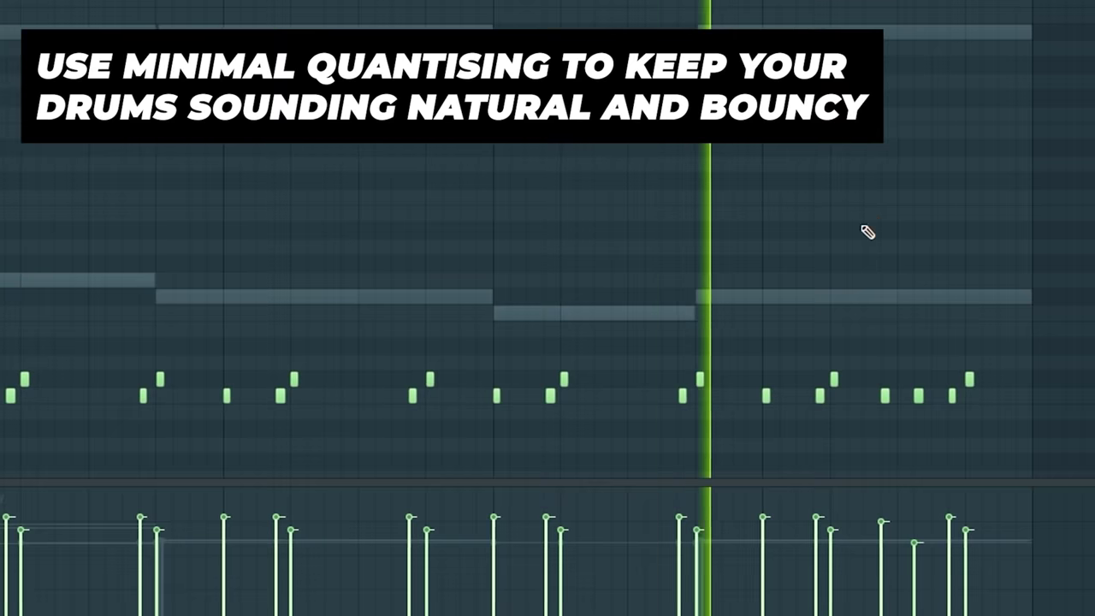
scroll(904, 403, up, 3)
drag(881, 356, 710, 417)
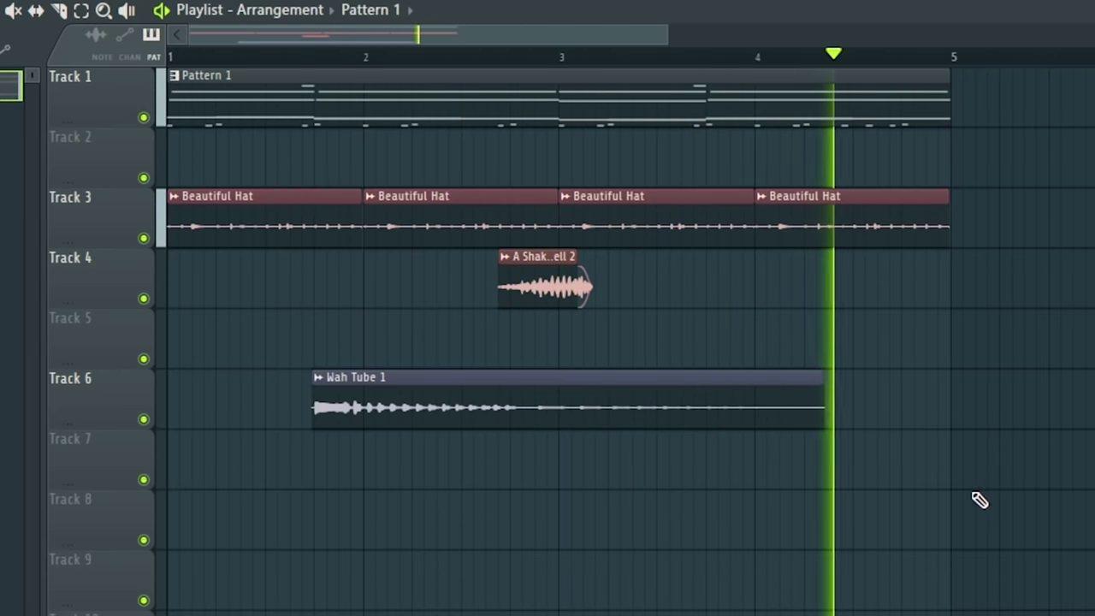
Select the four westcoast_perc clips in bars 5 to 8 on Track 4 and duplicate them from bar 9 onward.
drag(941, 487, 696, 317)
key(ctrl+b)
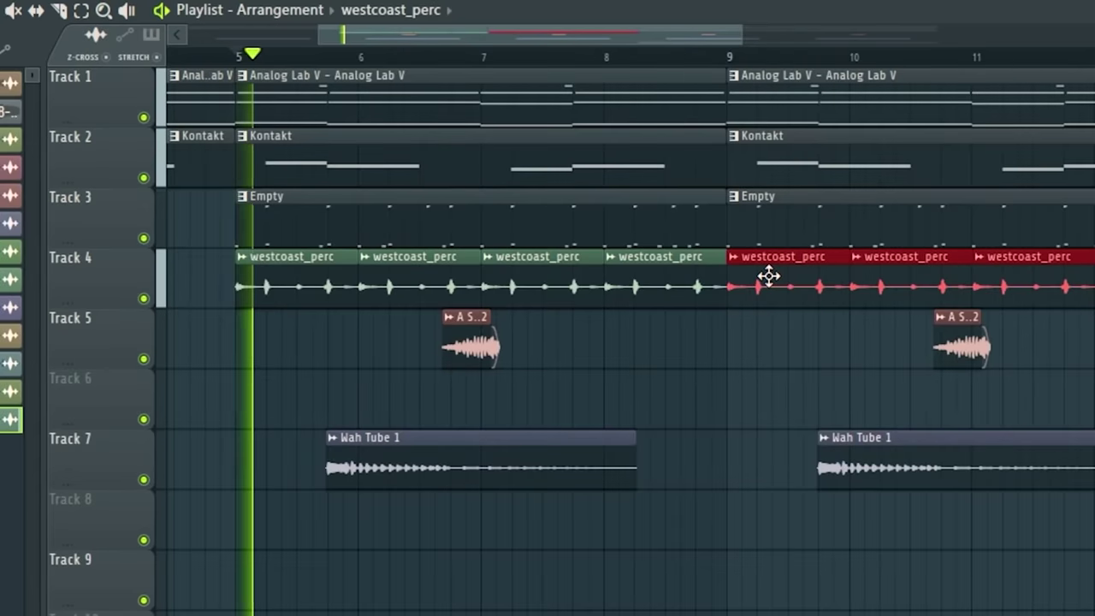
scroll(733, 299, up, 6)
scroll(709, 298, down, 6)
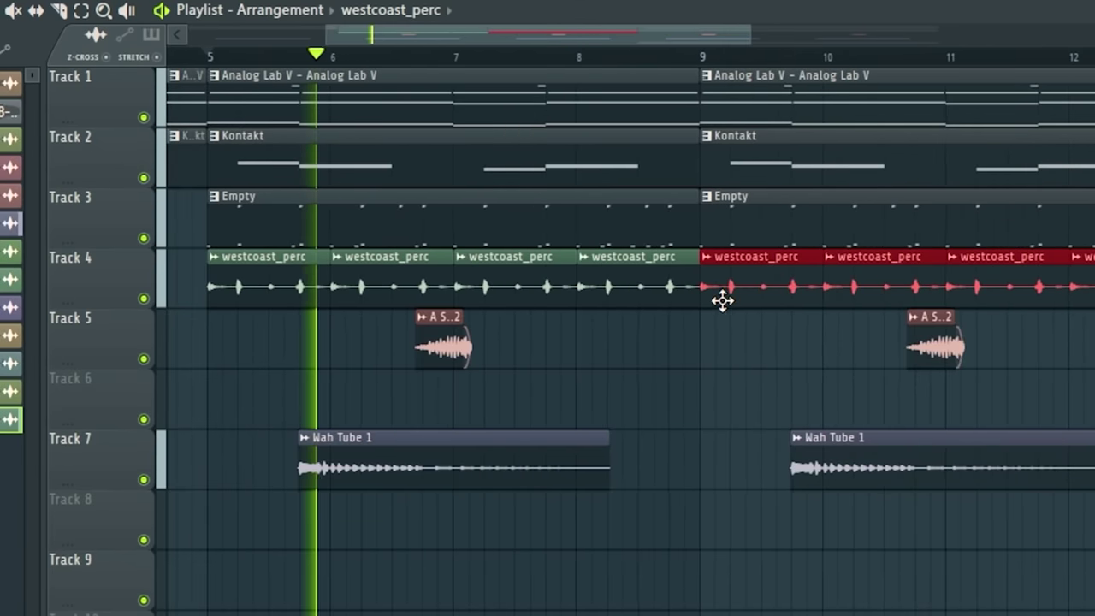
Place a copy of the selected westcoast_perc clips on Track 4 so that it starts exactly at bar 13.
scroll(721, 298, down, 3)
drag(986, 290, 944, 263)
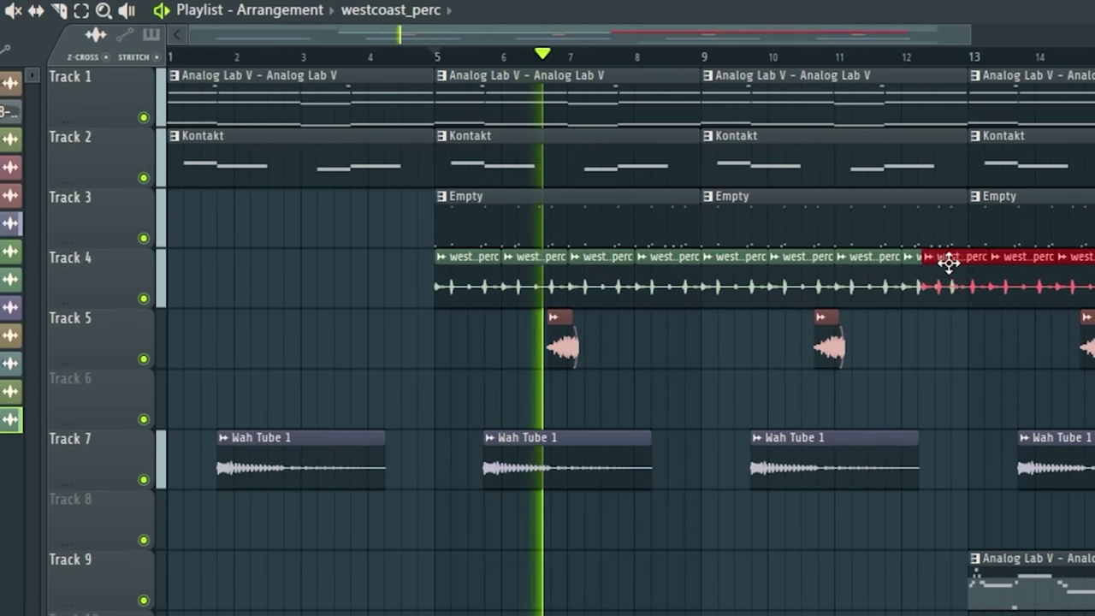
scroll(992, 290, up, 4)
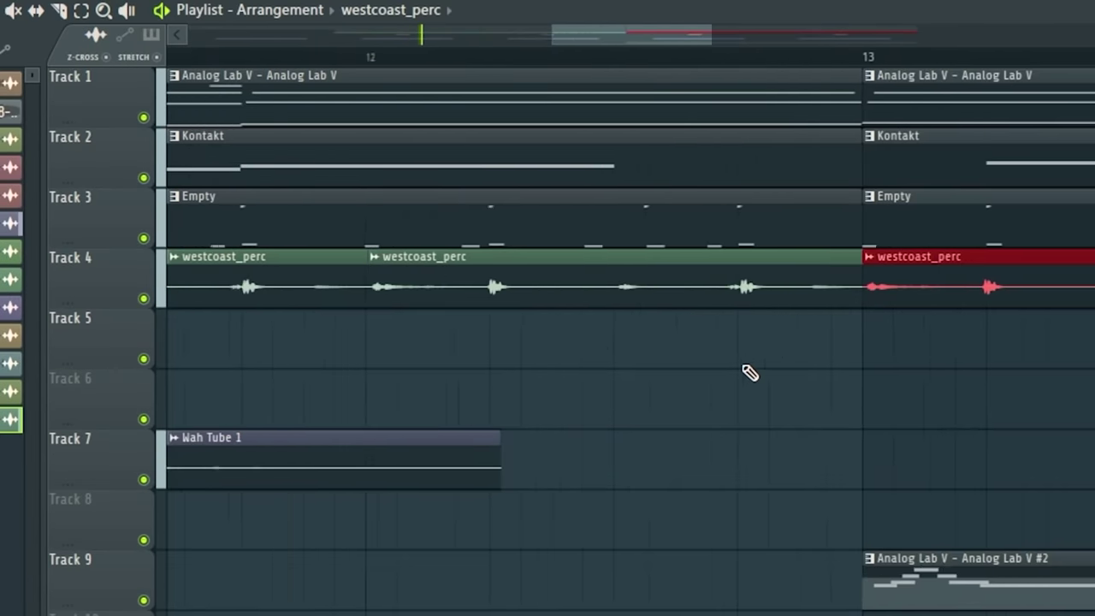
scroll(703, 391, down, 7)
click(655, 391)
scroll(653, 391, down, 1)
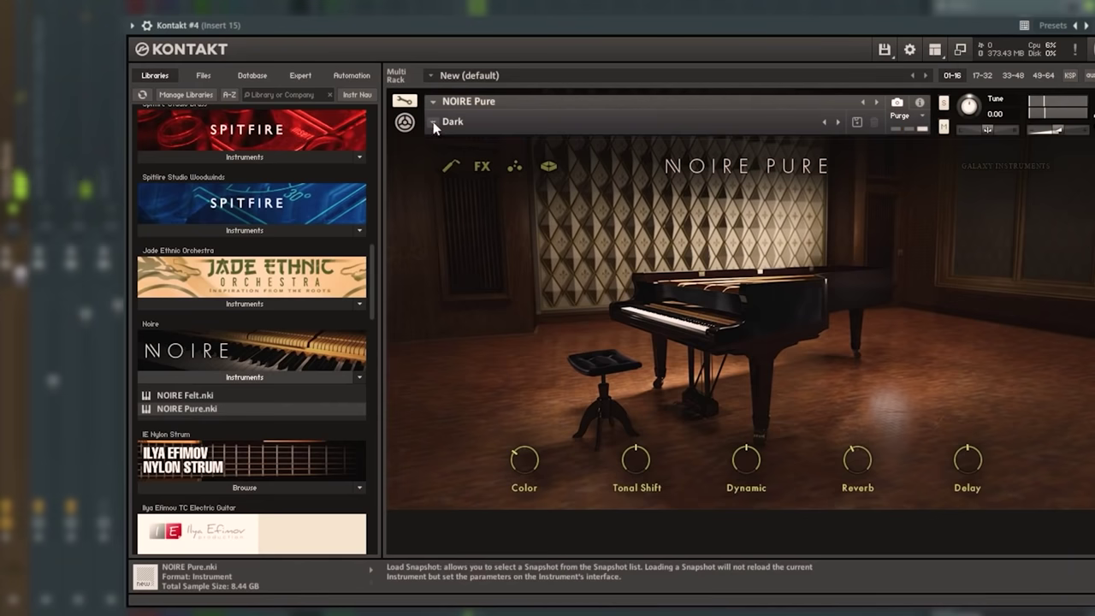
Open the snapshot list of the NOIRE Pure piano in Kontakt and browse the orchestra patches in Omnisphere.
click(444, 121)
mouse_move(460, 137)
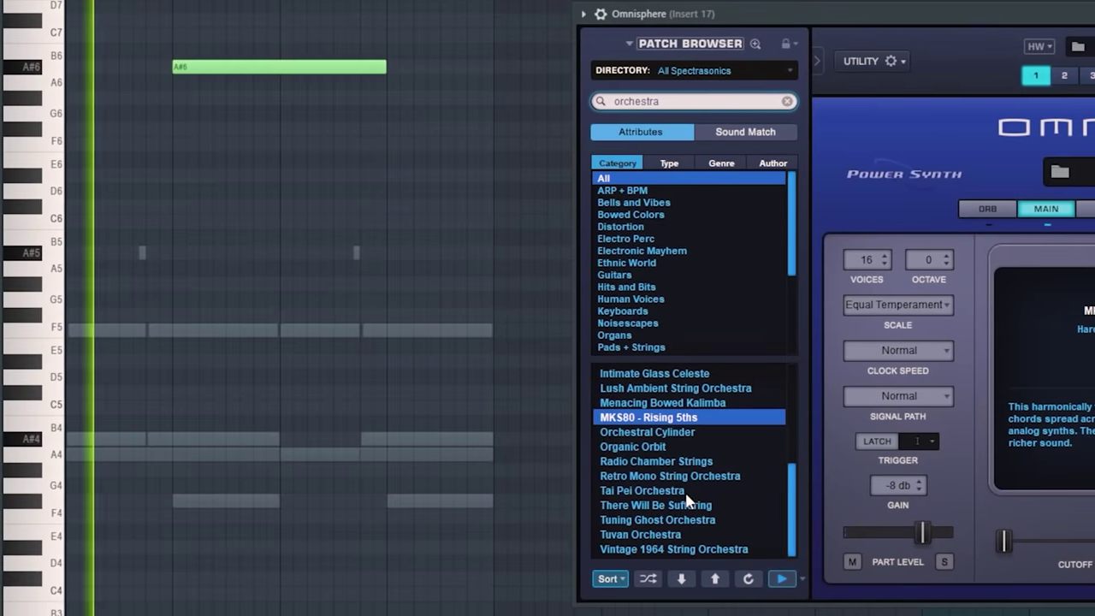
scroll(680, 499, up, 1)
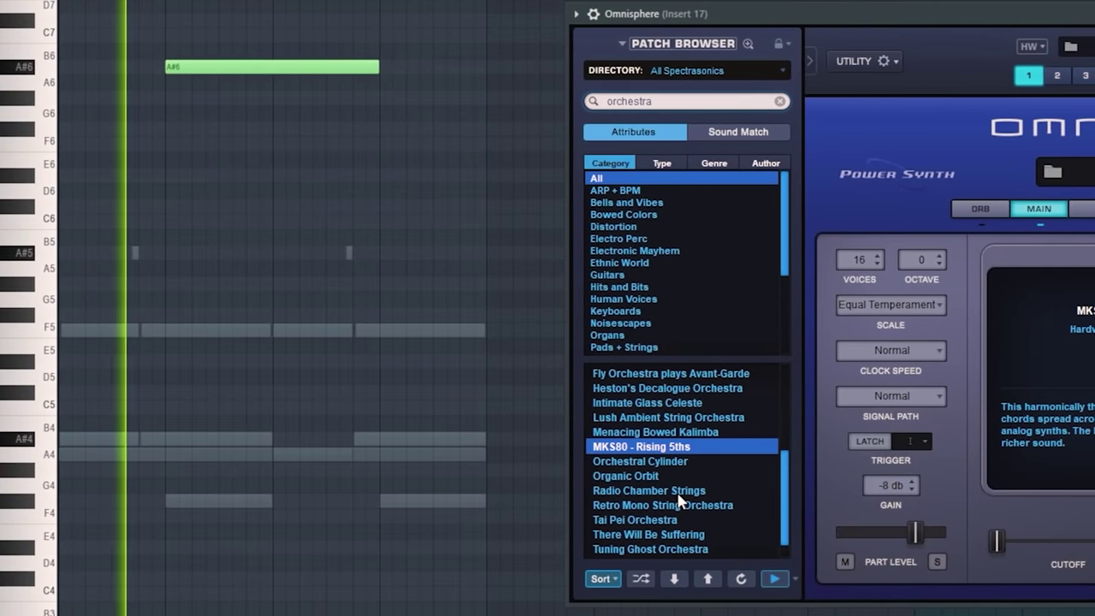
scroll(688, 439, up, 1)
scroll(674, 440, up, 1)
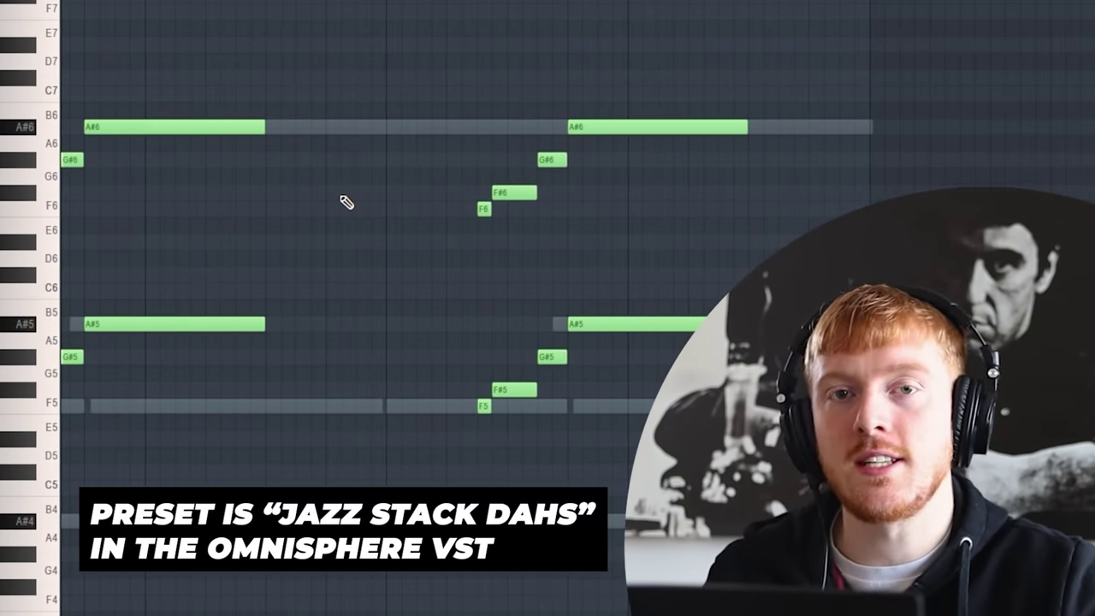
Try adding F#6 and F6 notes, doubled an octave lower, between the two melody phrases and delete them.
drag(355, 192, 367, 195)
drag(797, 192, 355, 201)
click(359, 209)
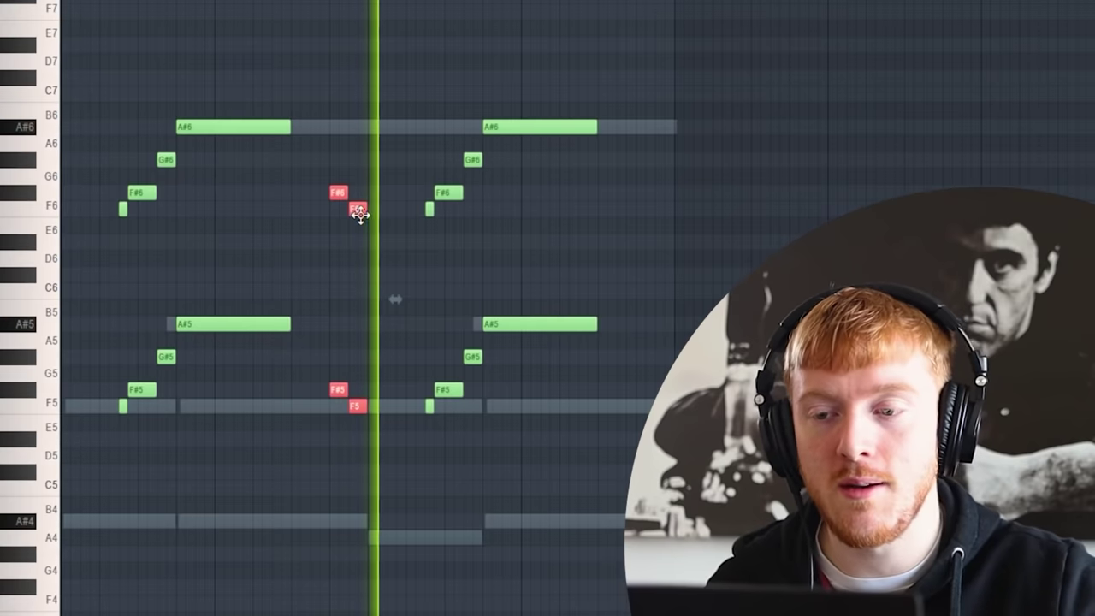
right_click(376, 250)
drag(366, 184, 327, 186)
key(Delete)
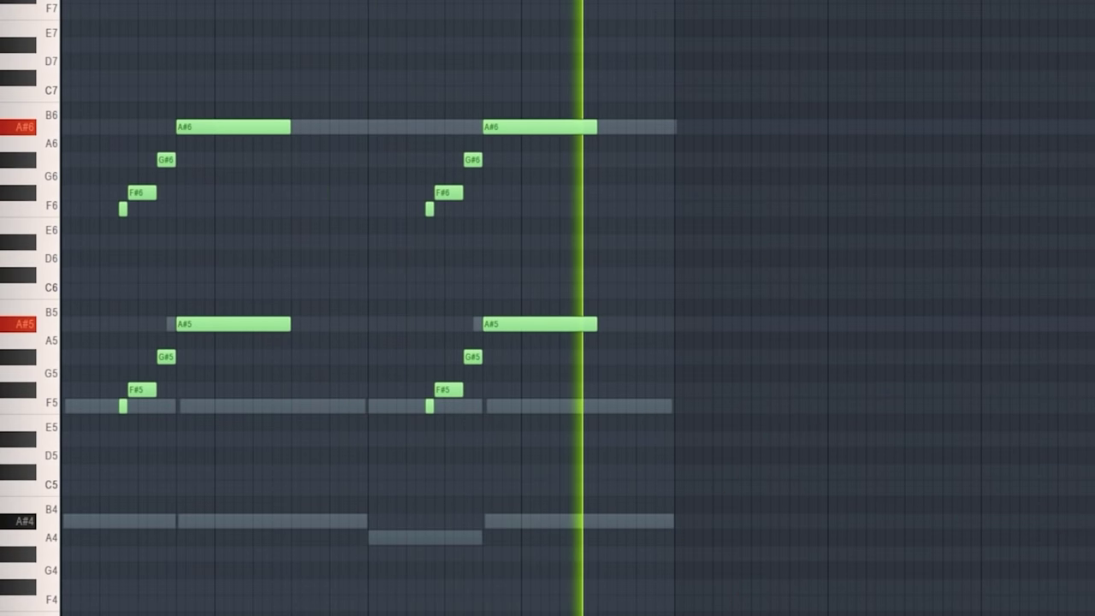
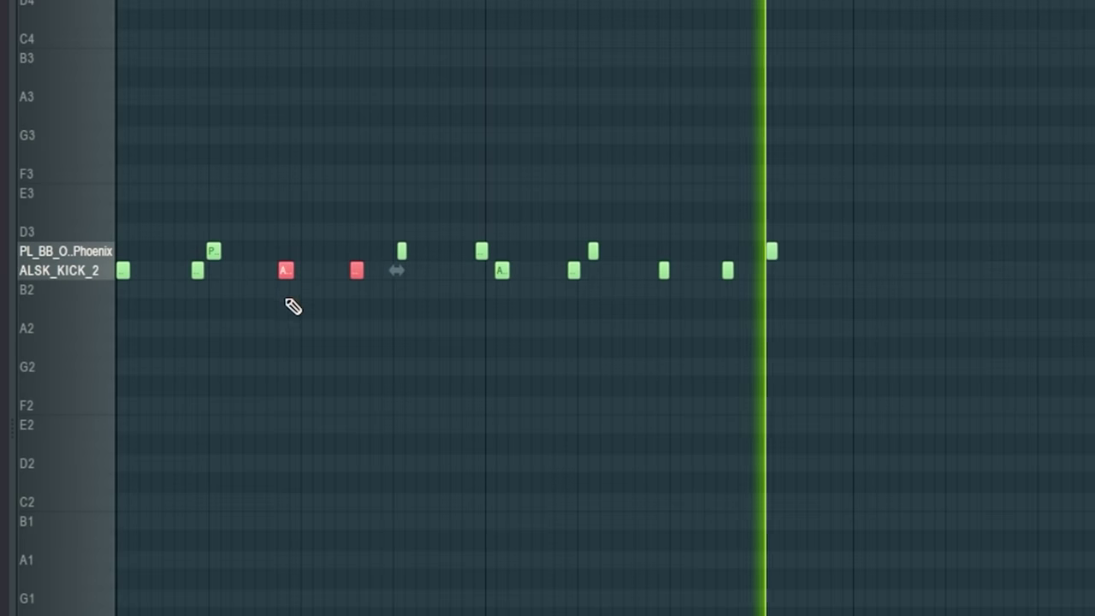
Open the crying wah guitar one-shot on Track 6 and lower its fader on mixer track 2.
click(117, 117)
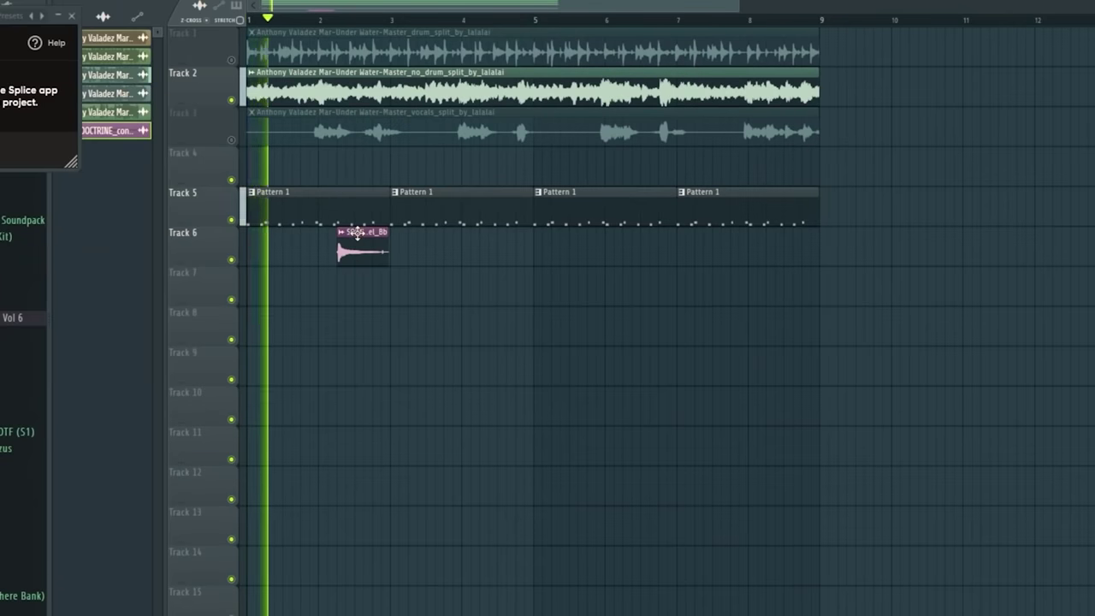
double_click(357, 235)
key(F9)
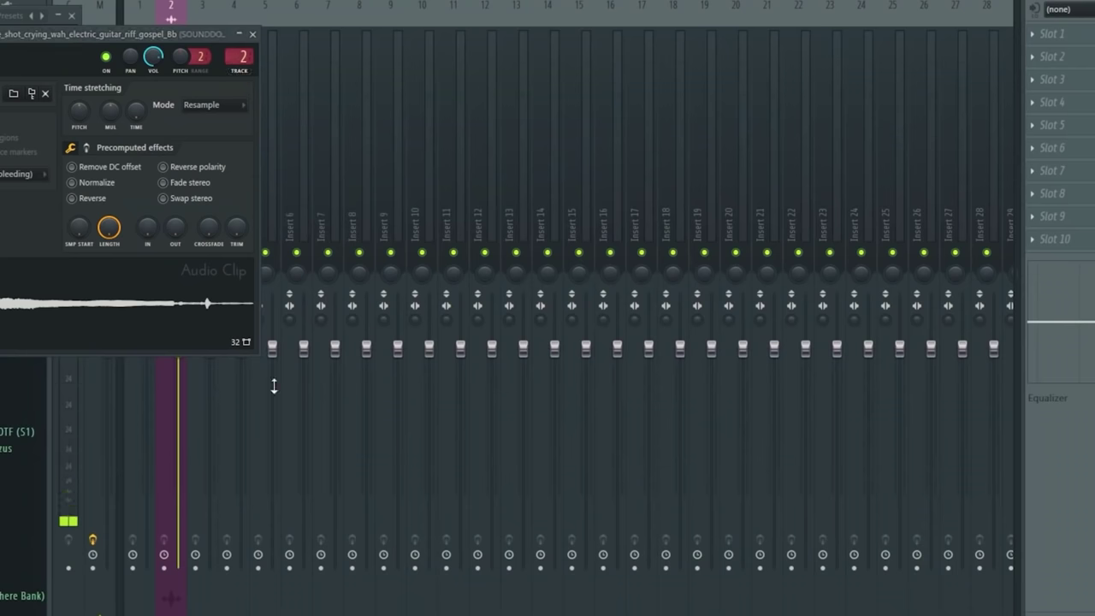
drag(155, 35, 765, 84)
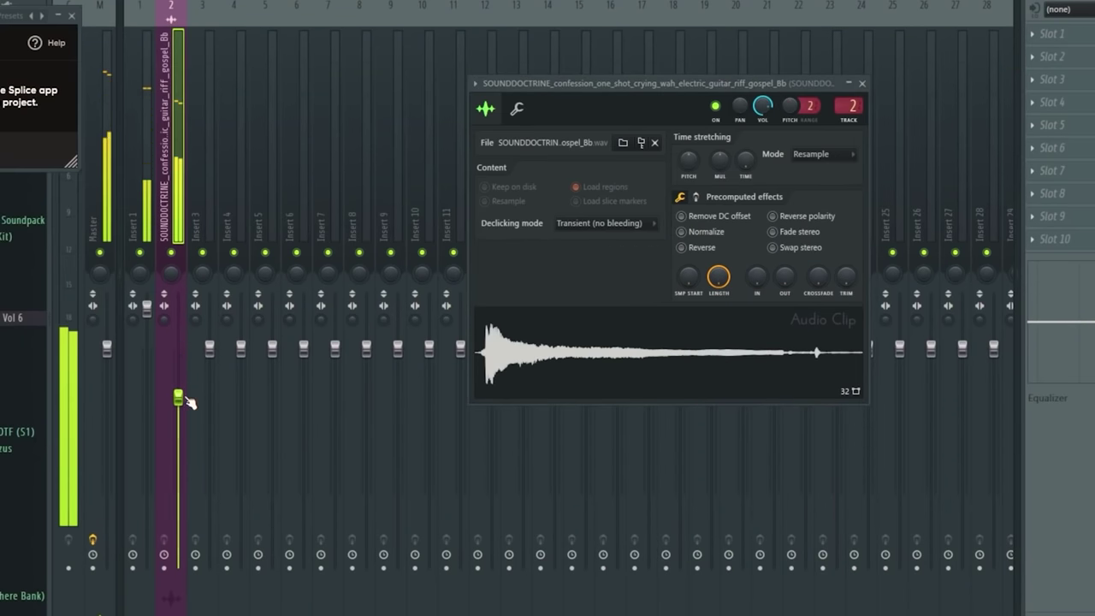
key(F9)
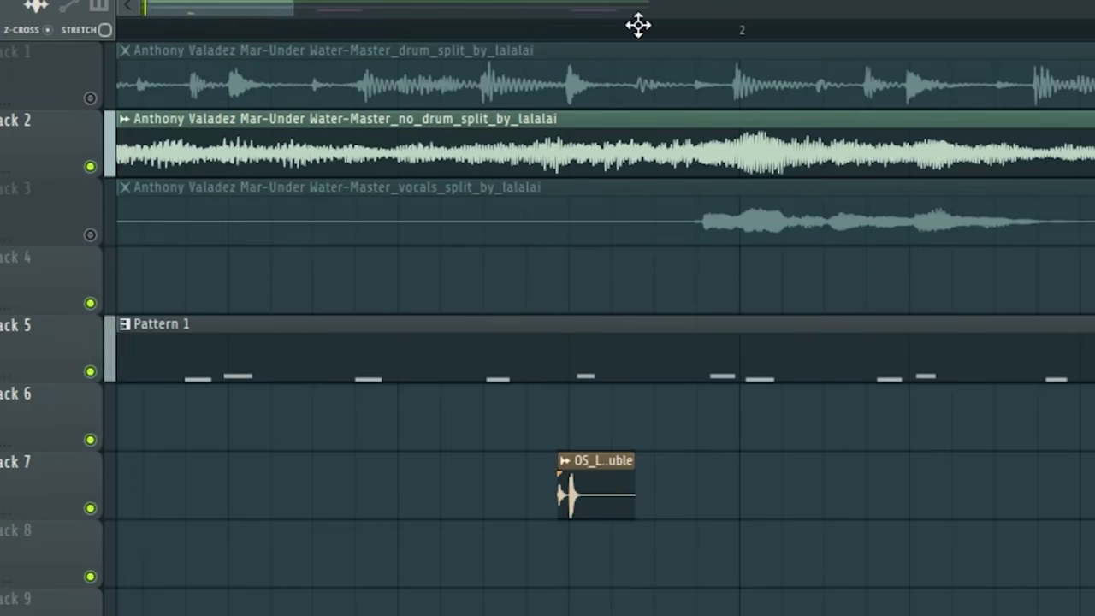
Add an extra ALSK_KICK_2 hit just before the last snare of bar 2 in the drum pattern.
key(F6)
key(F6)
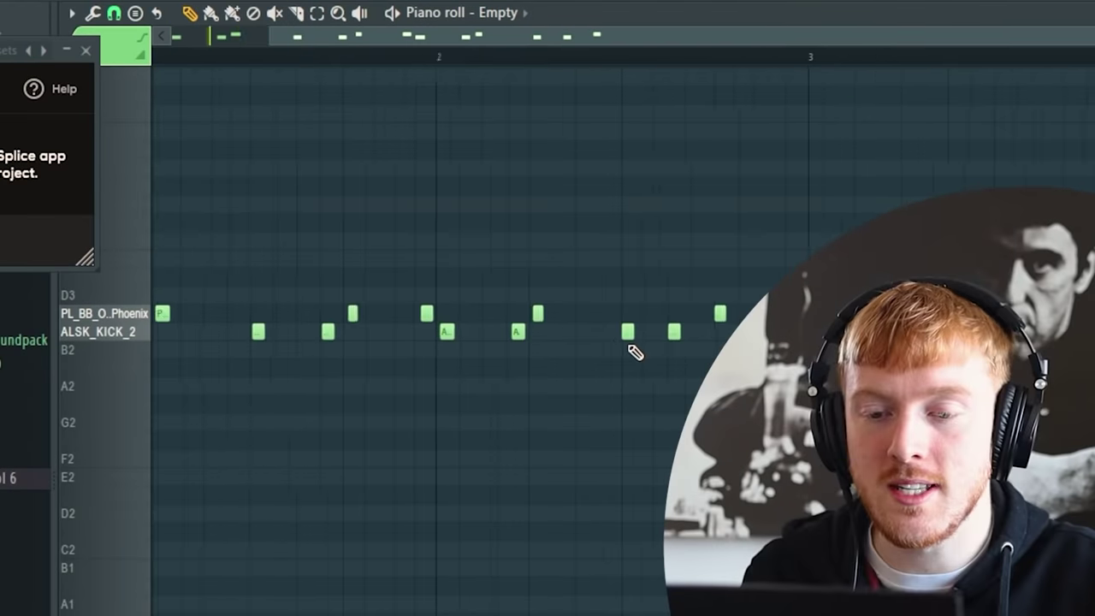
scroll(629, 344, up, 1)
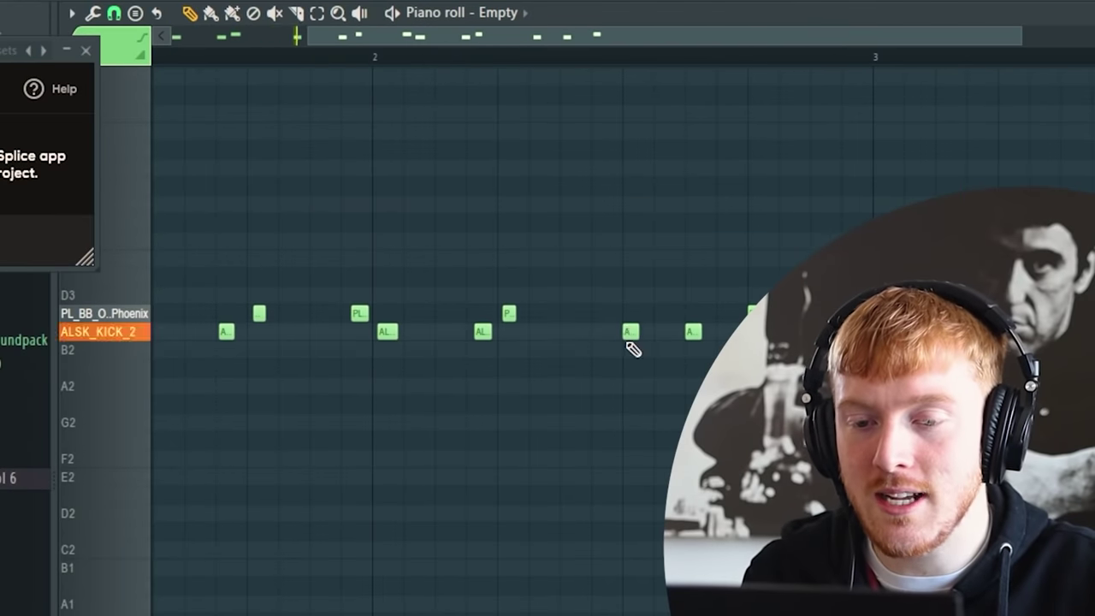
scroll(628, 343, down, 3)
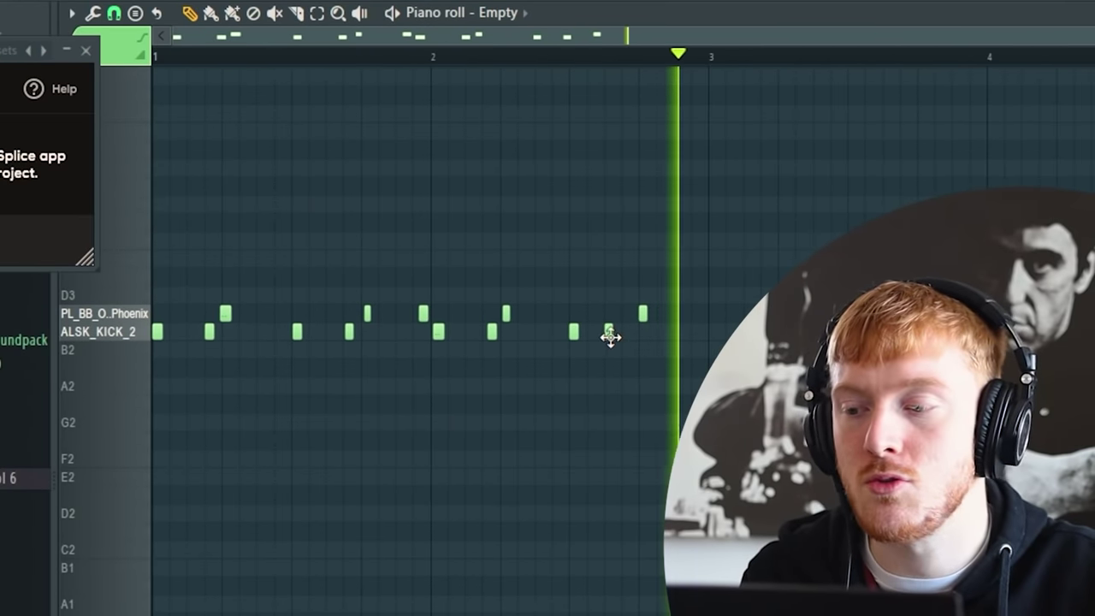
scroll(660, 345, up, 2)
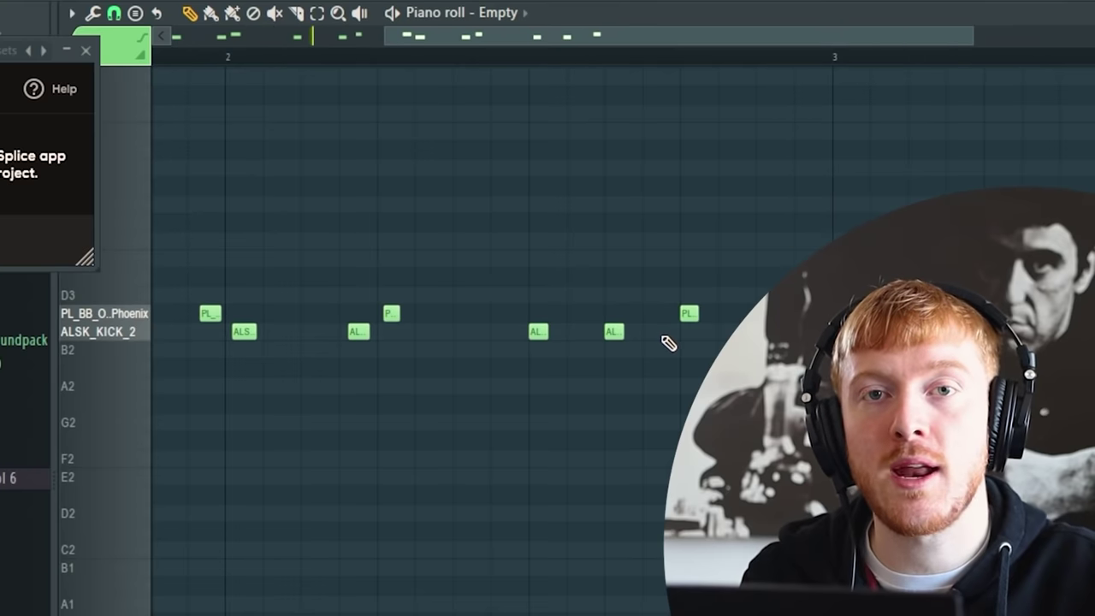
click(690, 331)
click(659, 333)
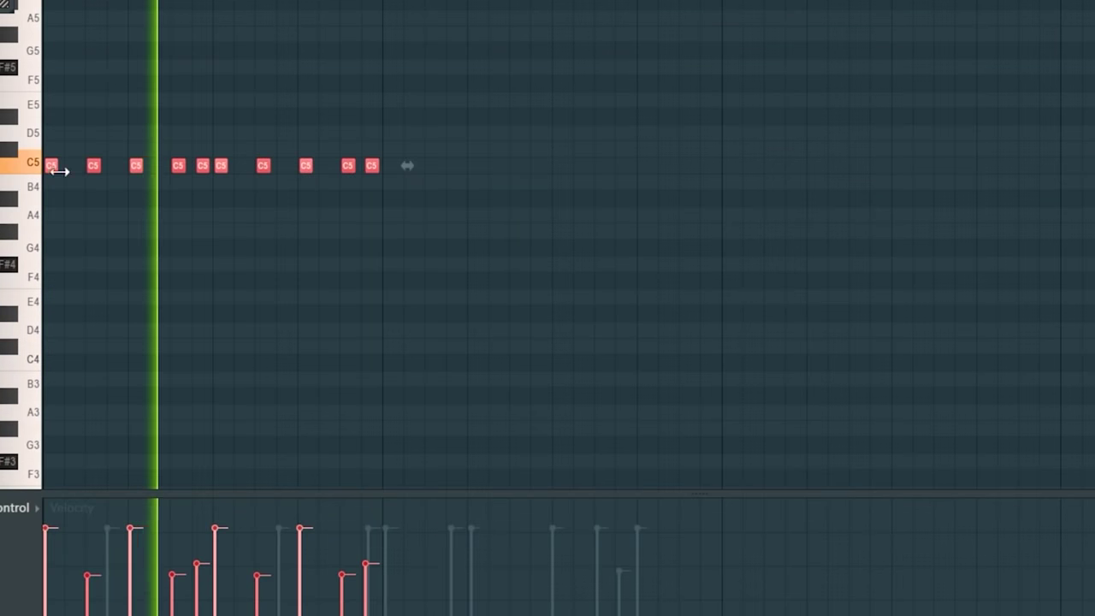
Duplicate the one-bar row of C5 notes three times in succession, starting at bar 2.
key(ctrl+b)
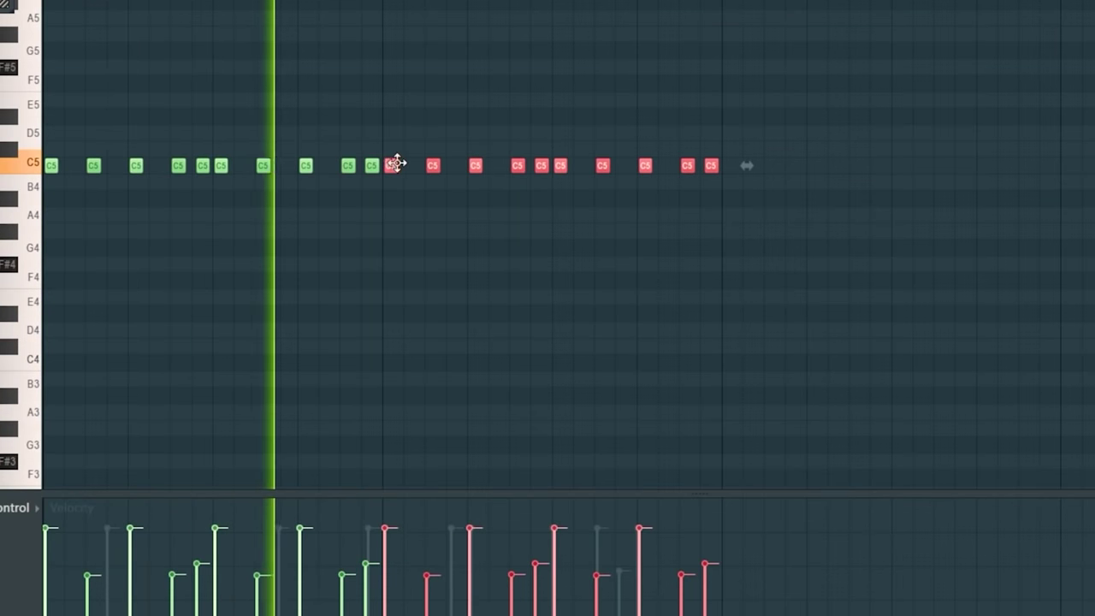
scroll(302, 171, down, 2)
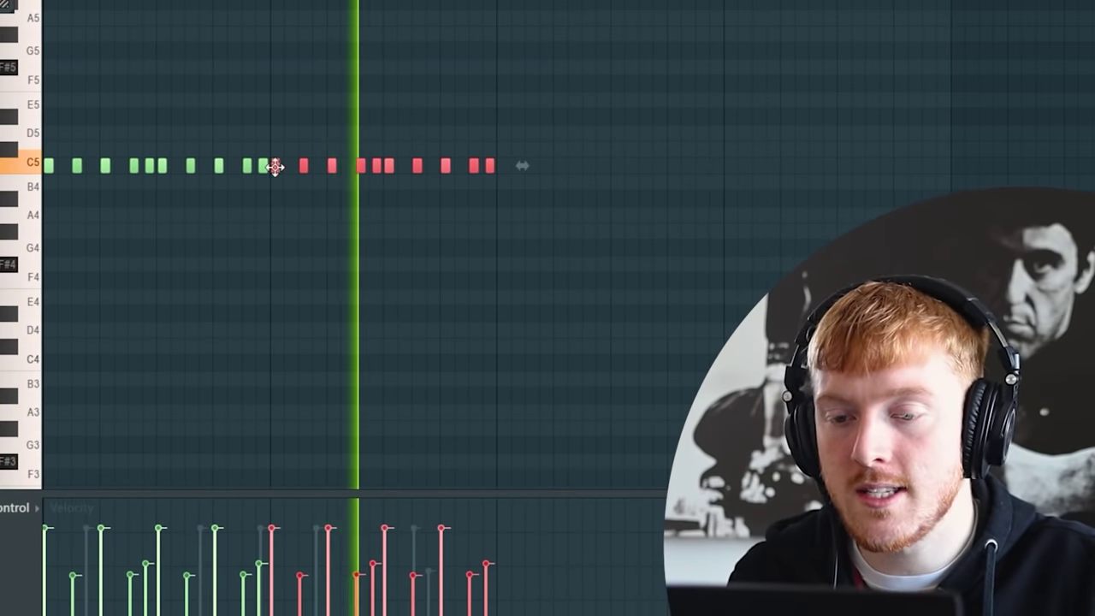
key(ctrl+b)
key(ctrl+b)
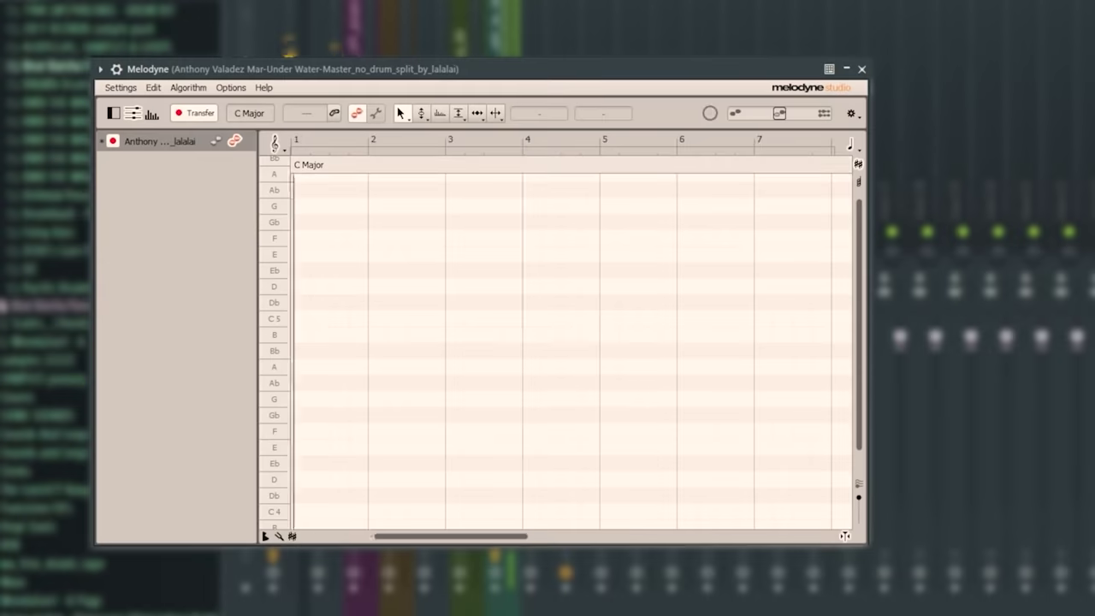
Play the no_drum_split sample to transfer it into Melodyne.
key(space)
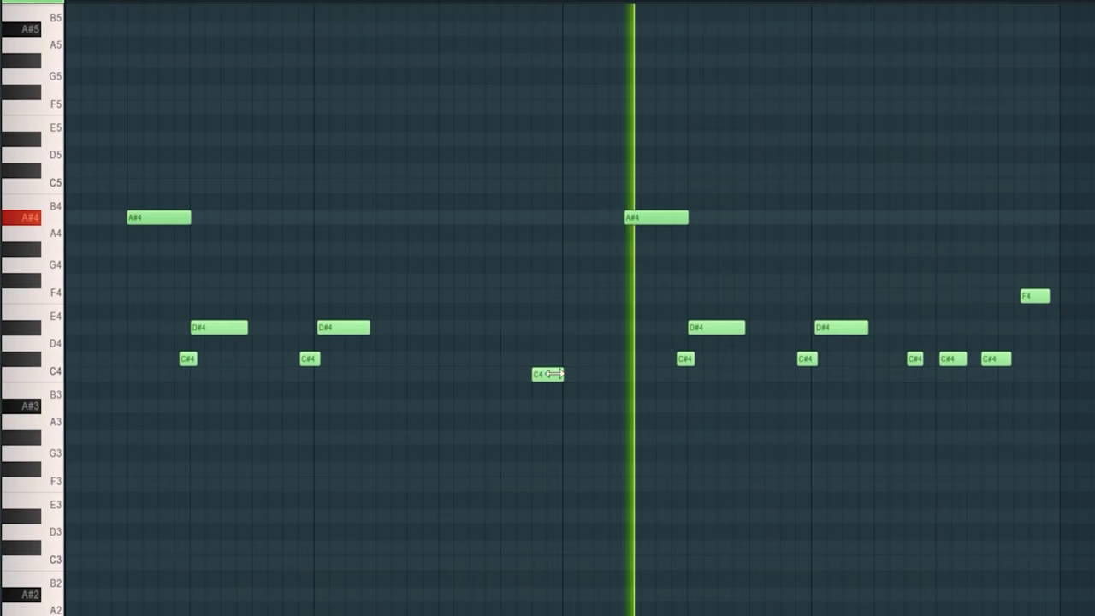
Lengthen the C4 note at the end of bar 2 so that it extends into bar 3.
drag(565, 374, 593, 378)
scroll(561, 391, down, 3)
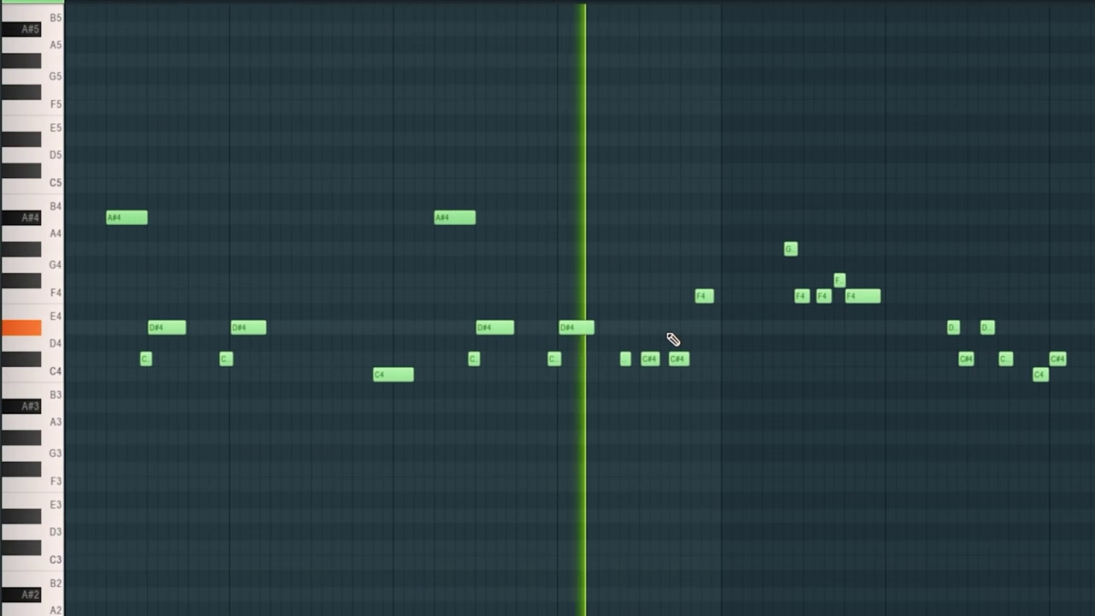
scroll(582, 345, up, 3)
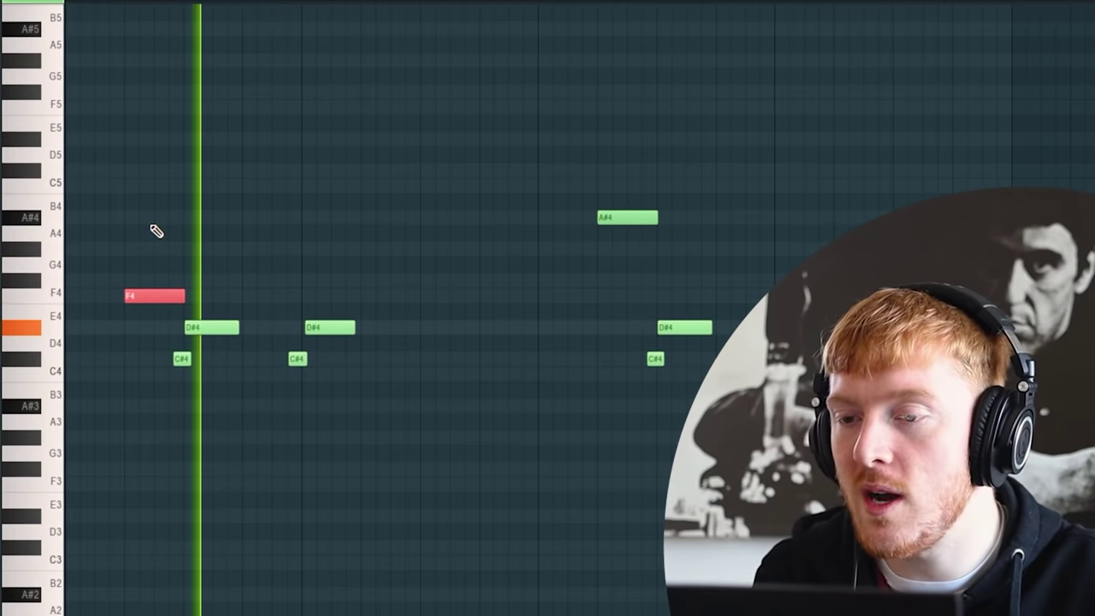
Select the A#4 note at the start of bar 5 and transpose it down five semitones to F4.
scroll(328, 208, down, 2)
drag(326, 205, 842, 202)
drag(947, 193, 419, 220)
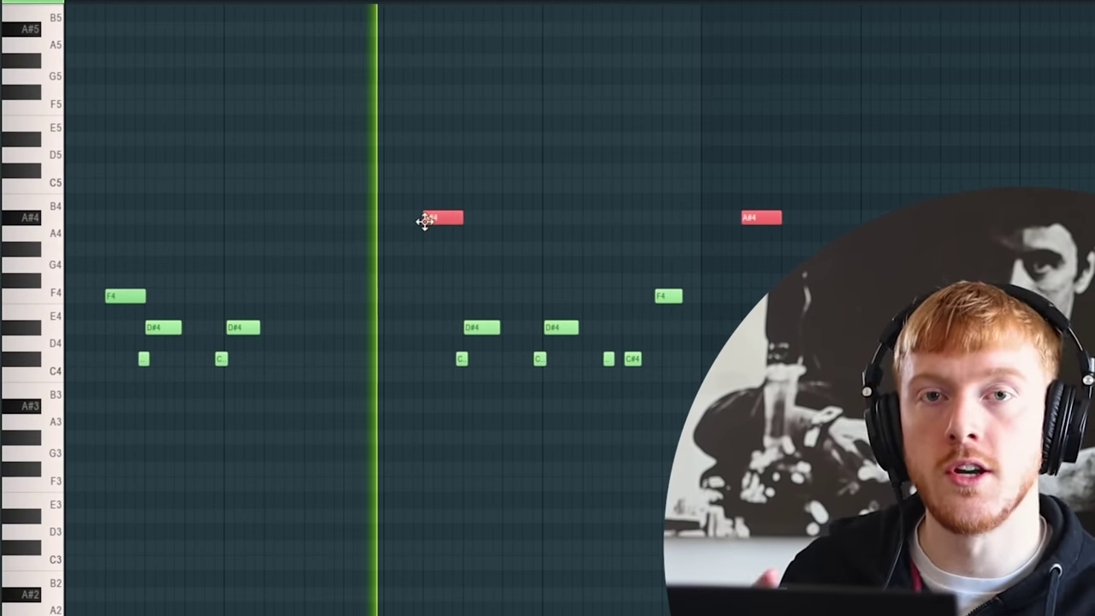
drag(707, 150, 816, 218)
key(shift+Down)
key(shift+Down)
key(shift+Down)
key(shift+Down)
key(shift+Down)
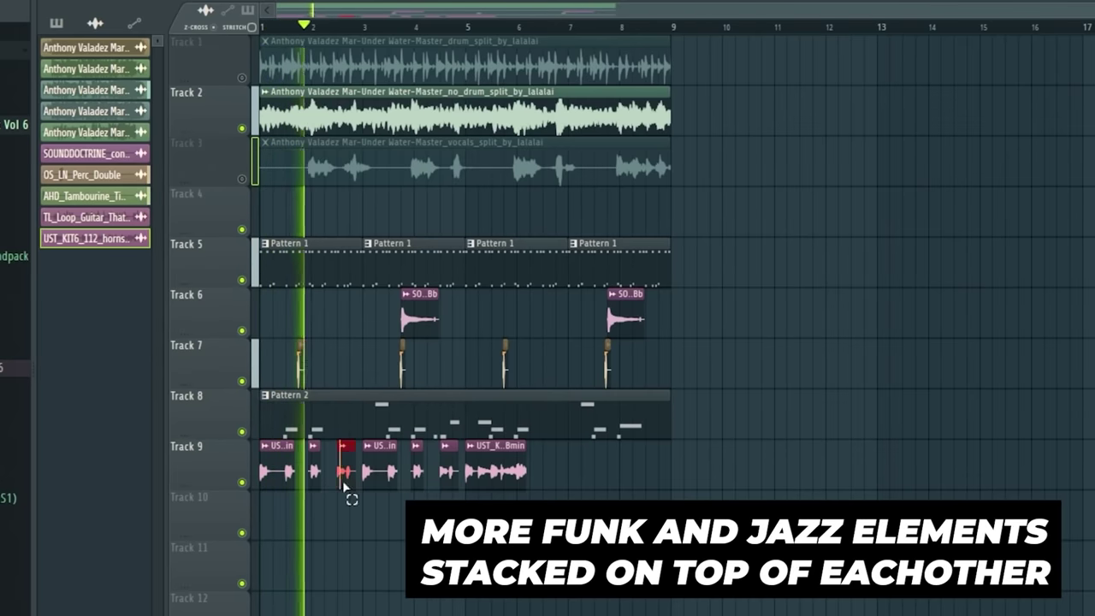
Copy the horn chops from bars 3 and 4 on Track 9 to bars 7 and 8 and advance their Chorus JUN-6 preset.
drag(447, 484, 446, 487)
drag(375, 474, 586, 478)
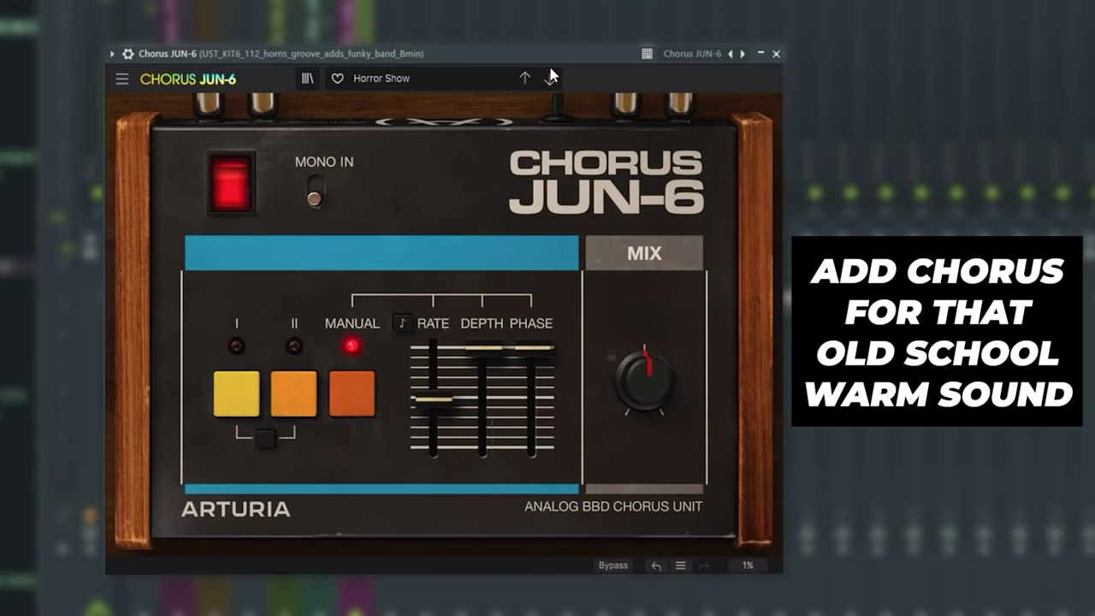
click(550, 78)
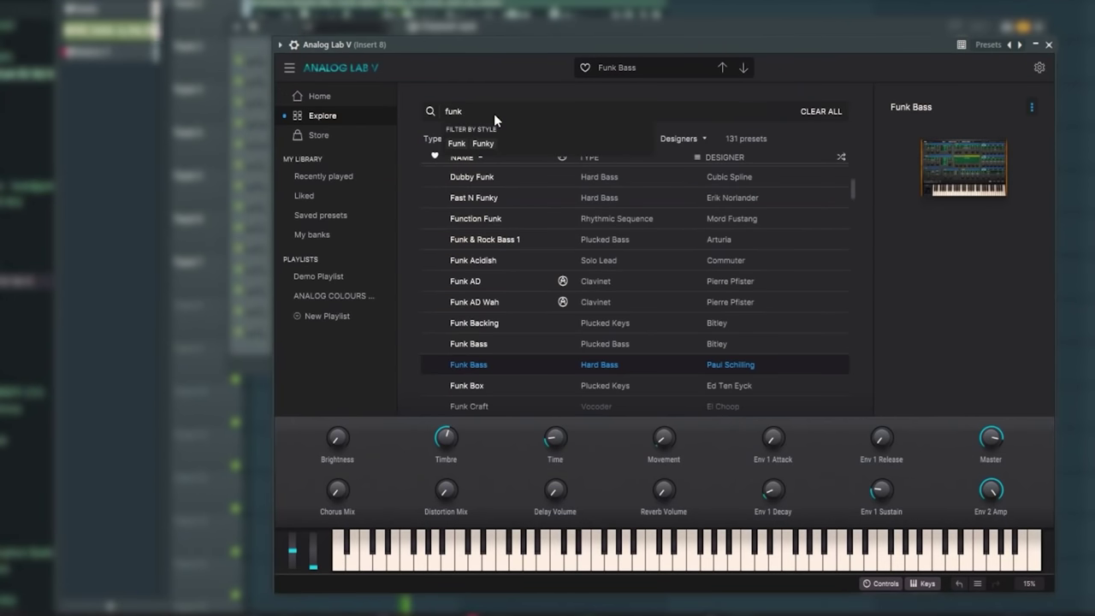
click(466, 87)
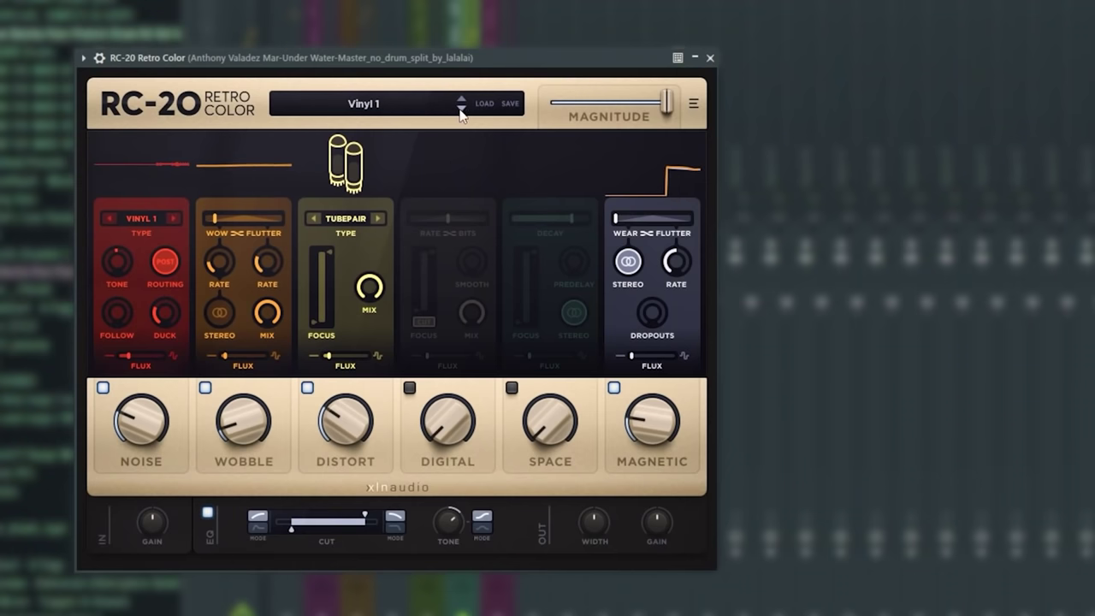
Load the Vinyl 3 preset in RC-20 Retro Color on the no_drum_split sample and adjust the Noise amount.
click(461, 110)
click(462, 109)
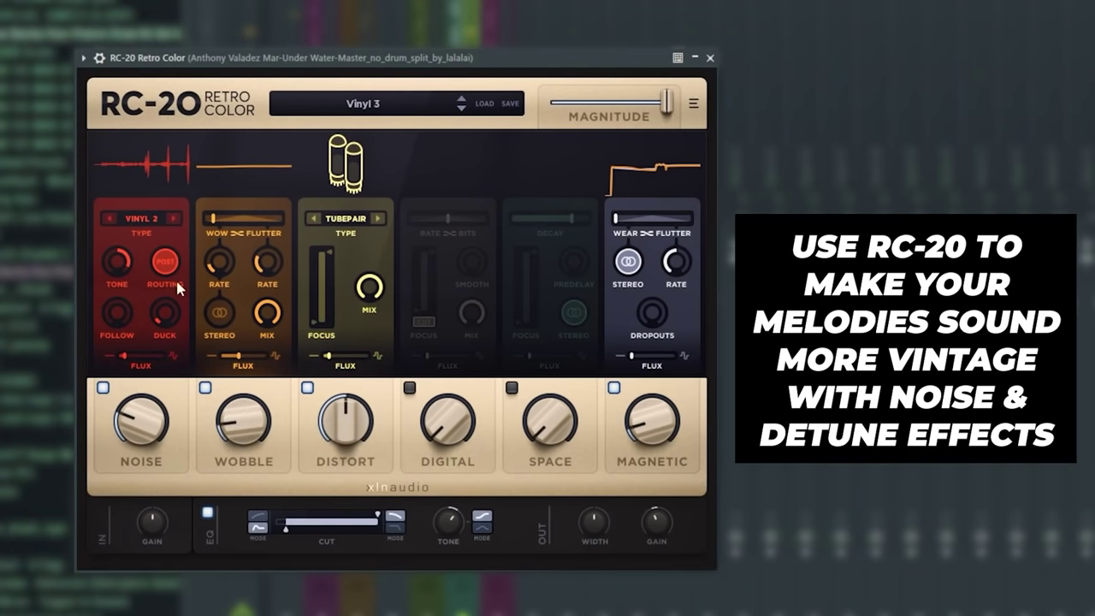
drag(147, 417, 146, 422)
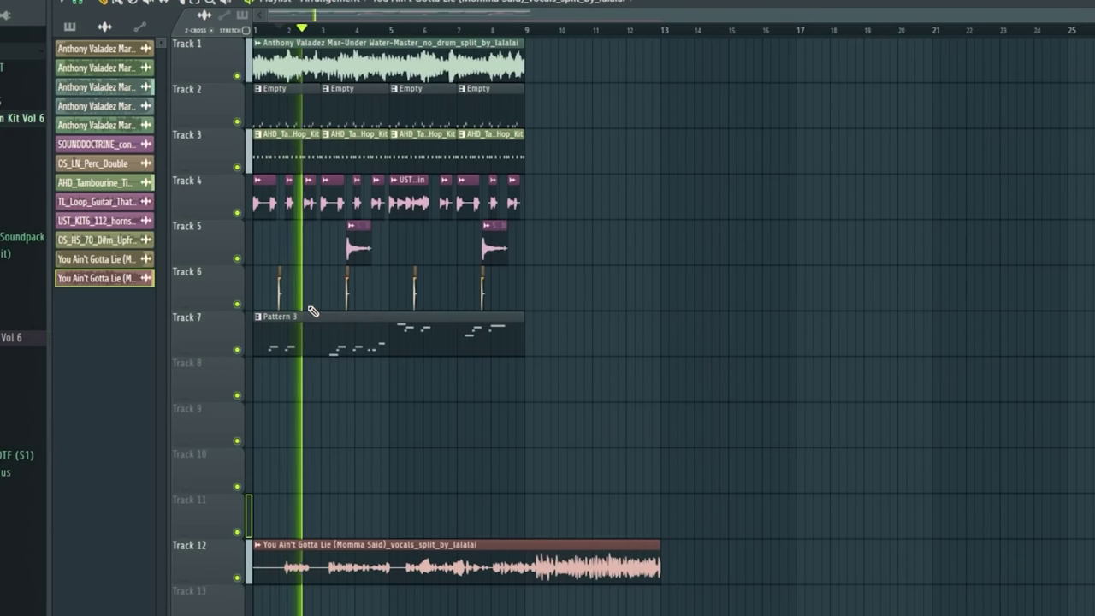
Duplicate all clips on Tracks 1 to 7 from bars 1 to 8 into bars 9 to 16.
drag(539, 386, 237, 43)
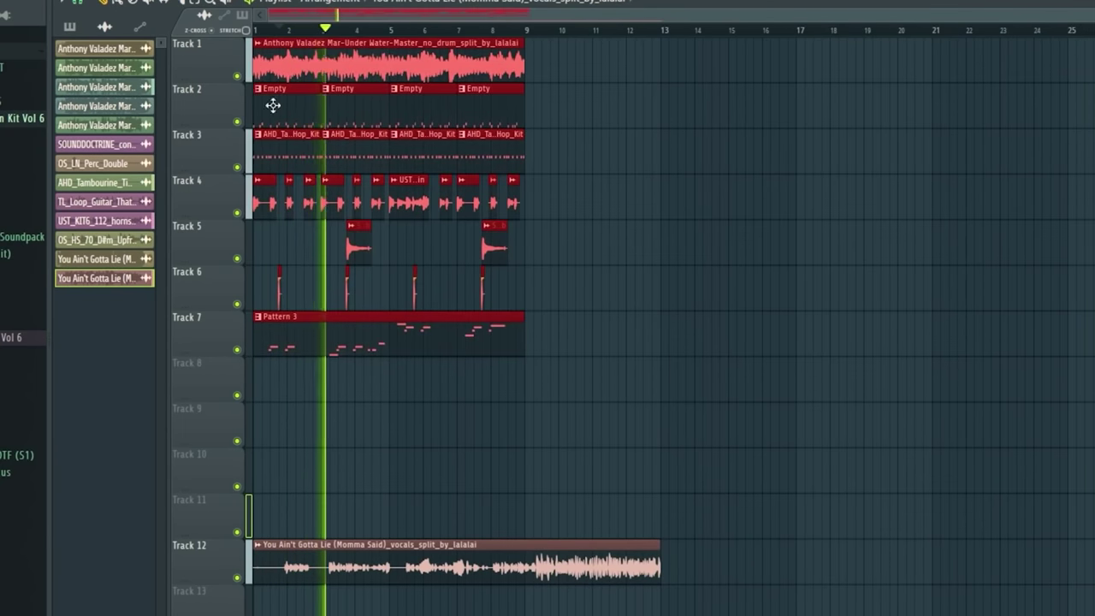
key(ctrl+b)
click(516, 391)
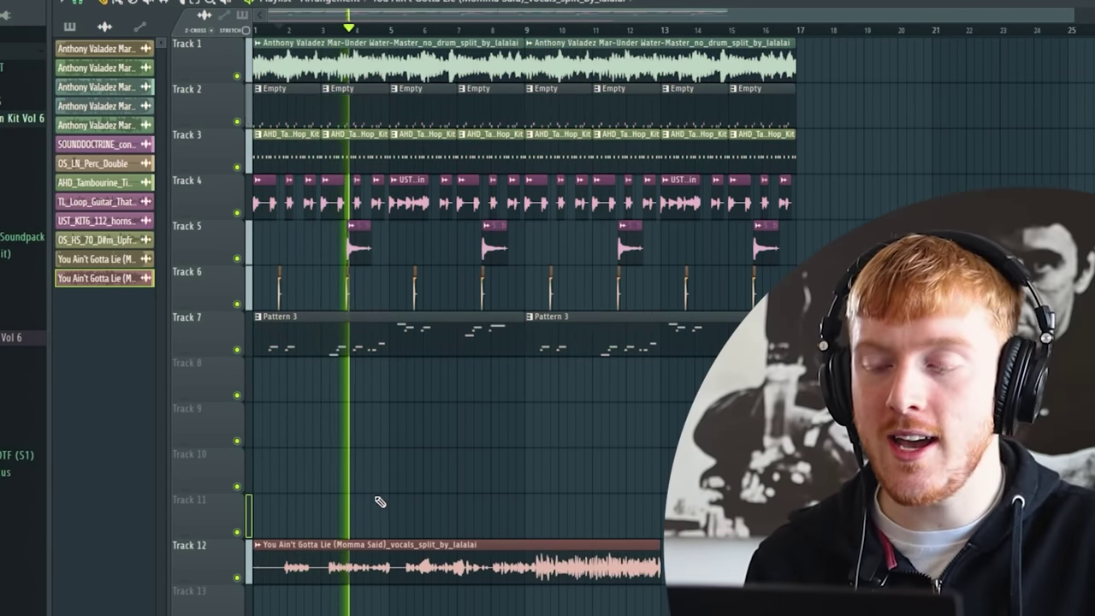
Extend the You Ain't Gotta Lie vocals clip on Track 12 to the end of bar 16.
scroll(547, 445, down, 1)
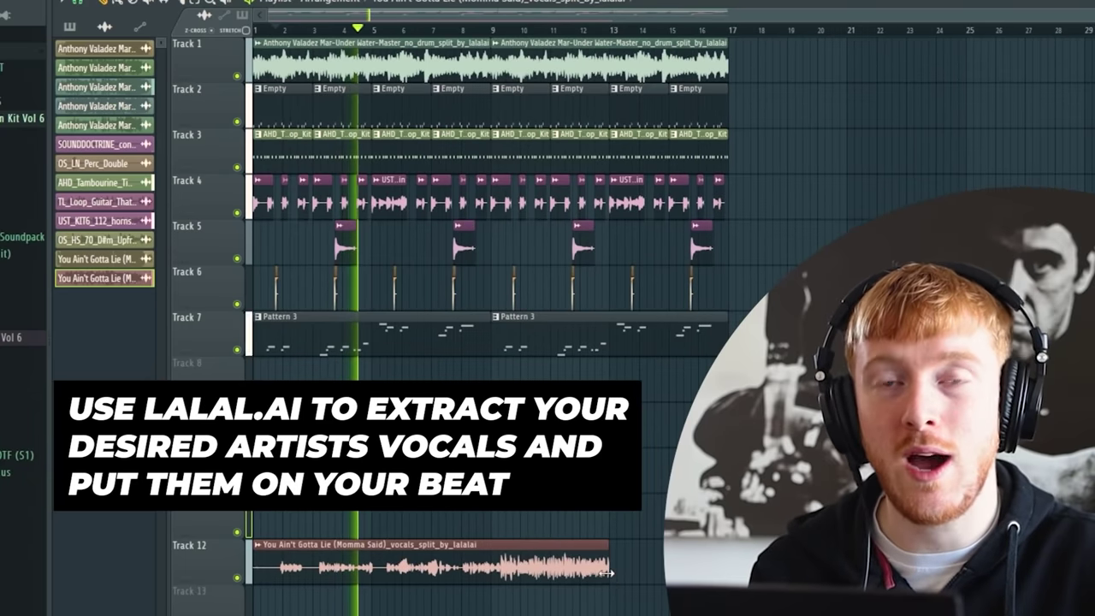
drag(609, 568, 728, 568)
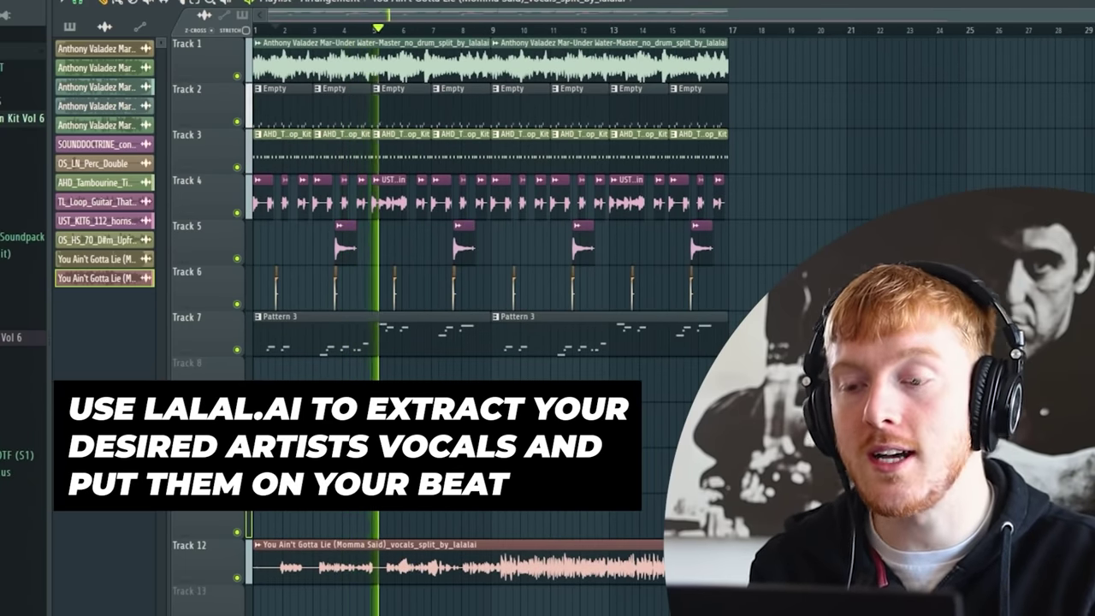
Duplicate the clips on Tracks 1 to 7 from bars 1 to 16 into bars 17 to 32.
drag(788, 432, 92, 50)
key(ctrl+b)
ctrl+click(502, 390)
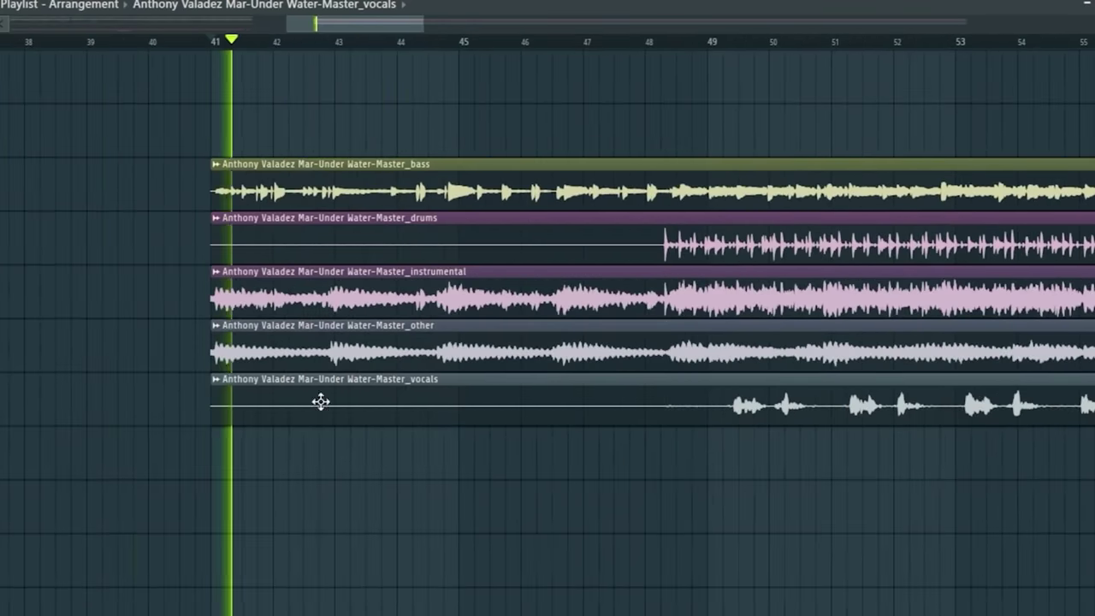
Delete the Under Water instrumental stem and move the other and vocals stems up one track to close the gap.
right_click(341, 291)
scroll(349, 320, down, 3)
drag(348, 319, 469, 411)
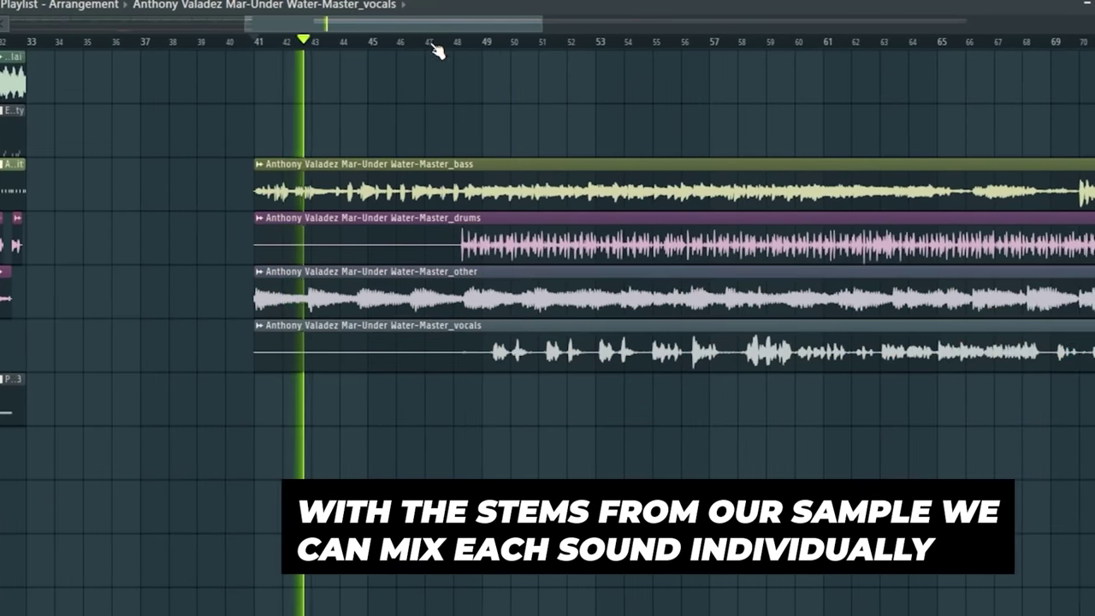
Slice the bass, drums, other and vocals stems together at the second drum hit, midway between bars 48 and 49.
scroll(521, 294, up, 5)
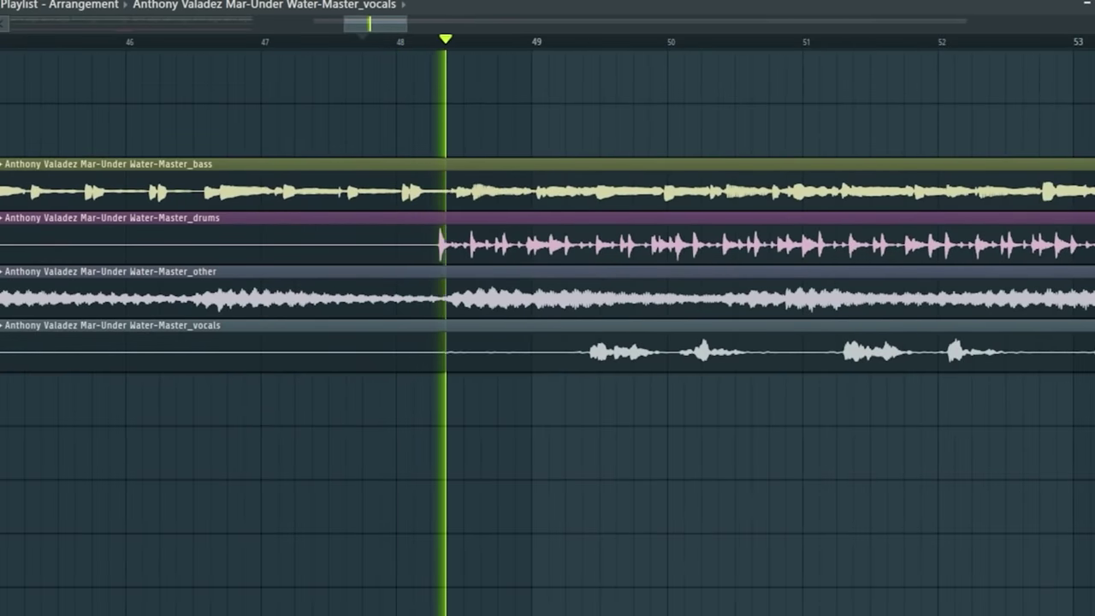
scroll(464, 377, up, 3)
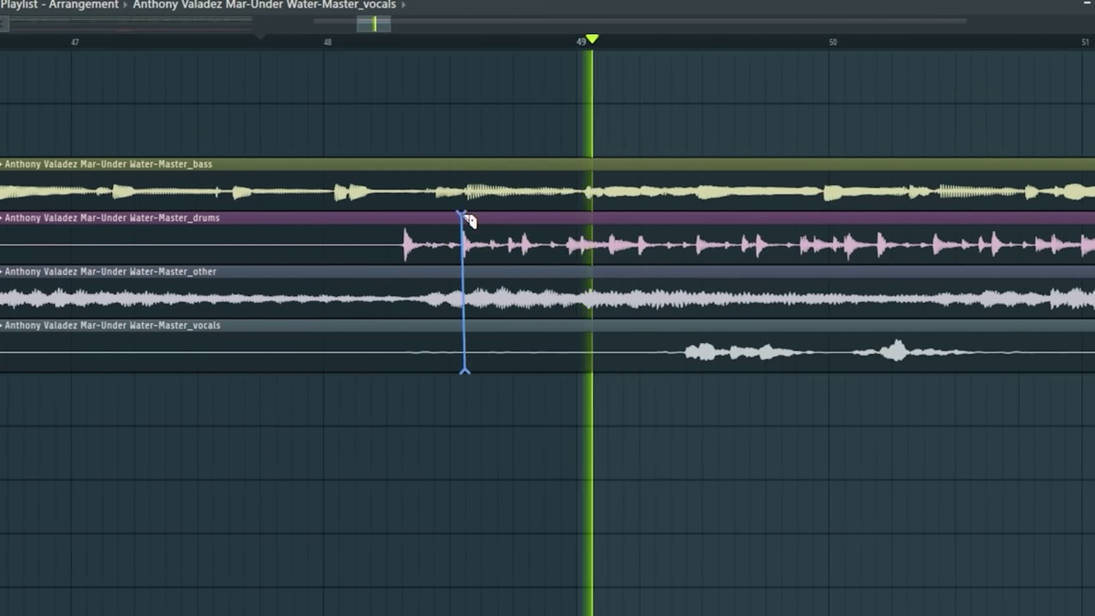
drag(469, 174, 463, 165)
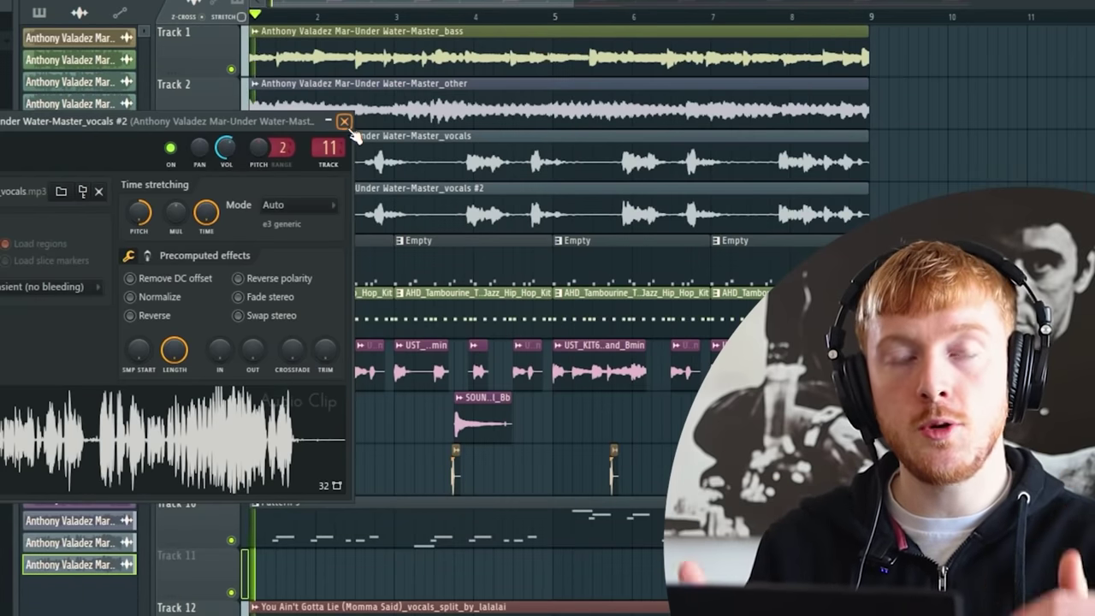
Close the duplicated vocals clip's settings and examine the layered vocals clips on Tracks 3 and 4.
click(344, 122)
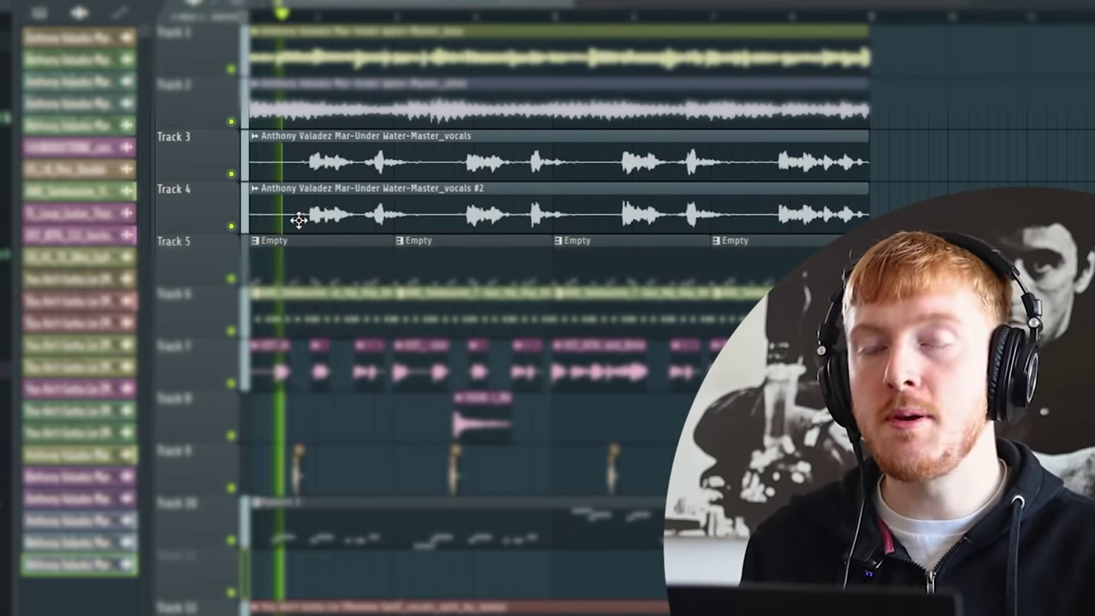
scroll(299, 213, up, 2)
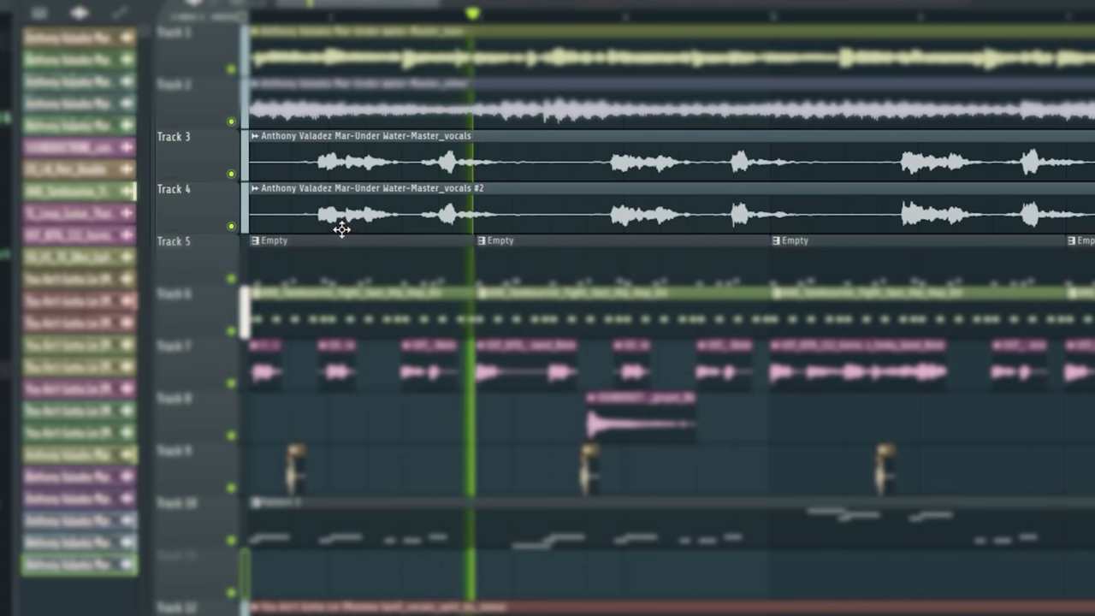
scroll(295, 24, down, 2)
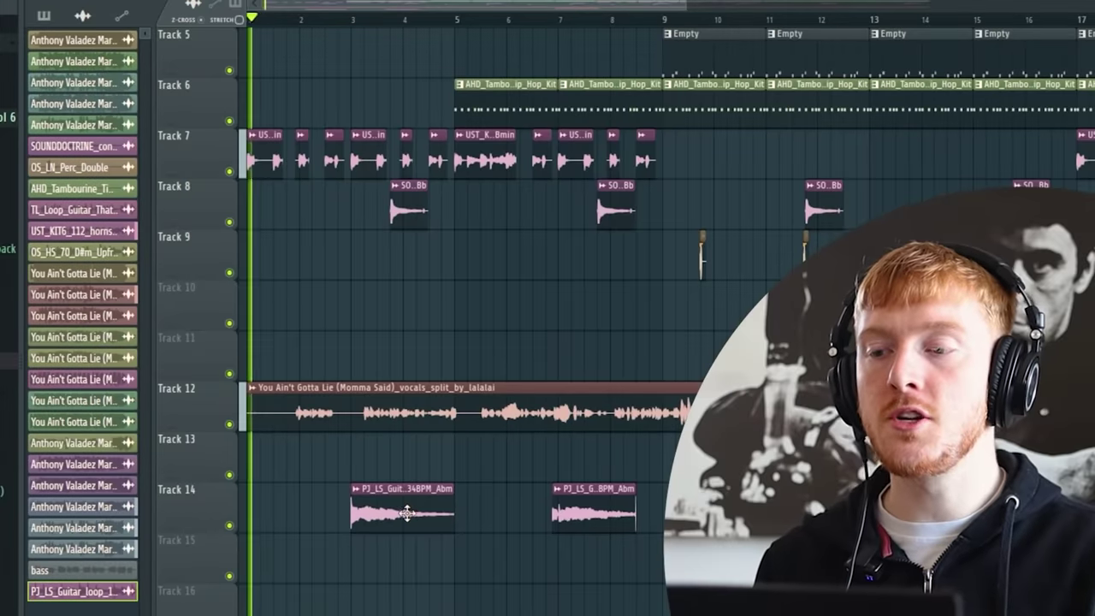
Review the PJ_LS guitar clips on Track 14 during playback and open the first clip's settings.
key(ctrl+l)
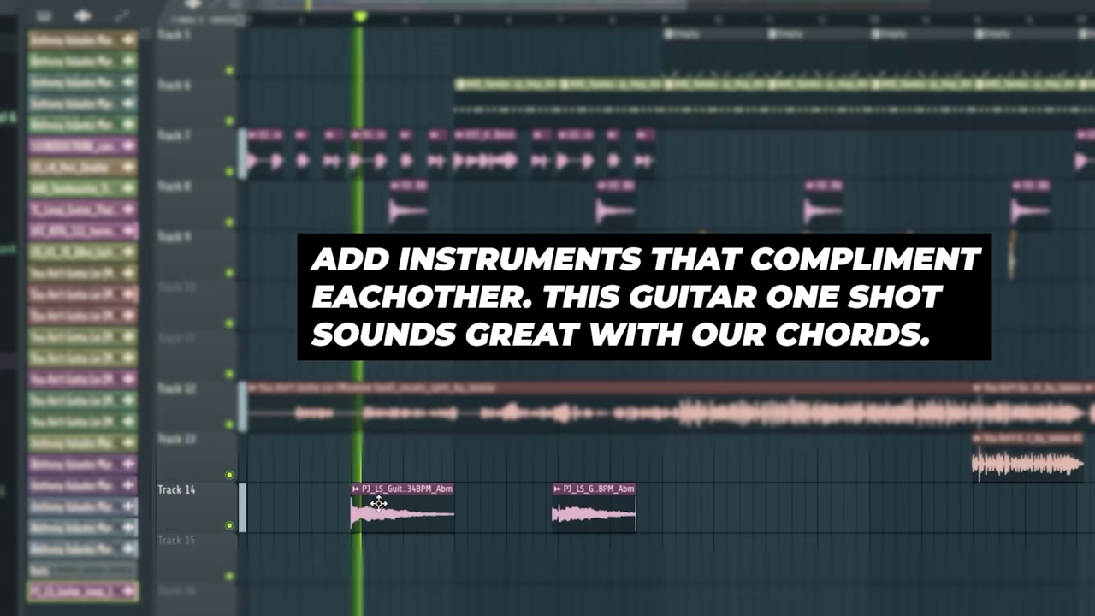
scroll(340, 519, up, 3)
scroll(339, 517, down, 4)
scroll(310, 162, up, 2)
scroll(445, 471, left, 1)
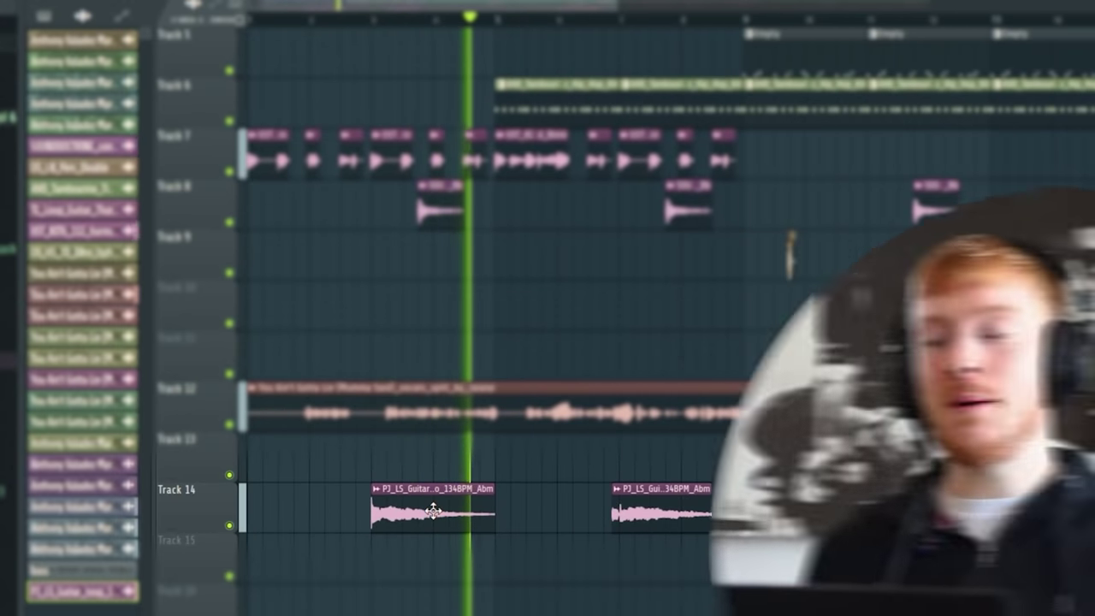
double_click(434, 509)
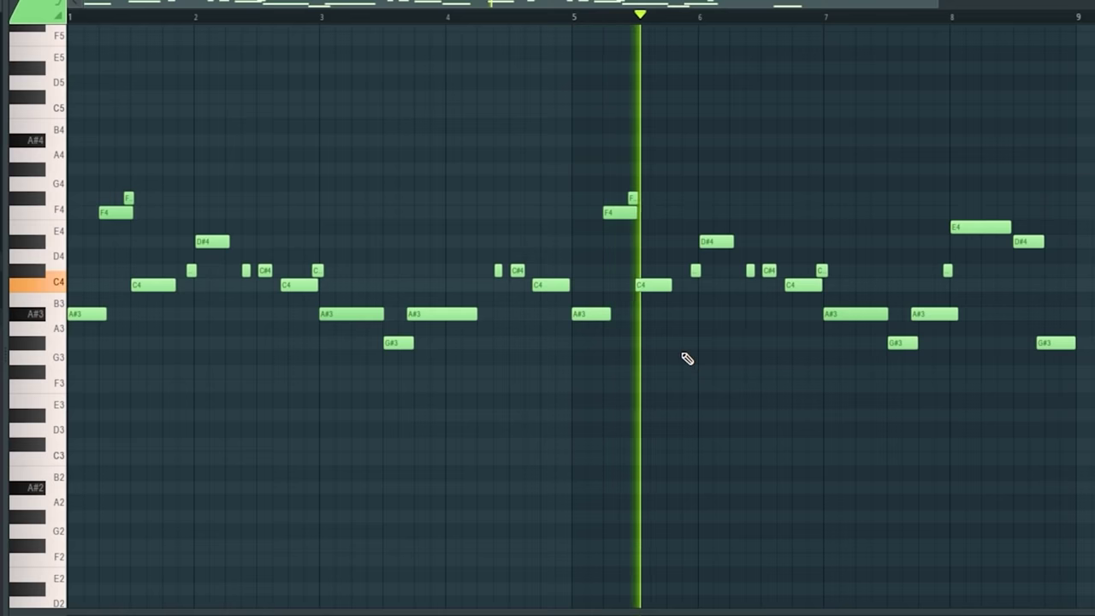
Follow the melody notes in the piano roll through bar 8 during playback.
scroll(713, 352, up, 1)
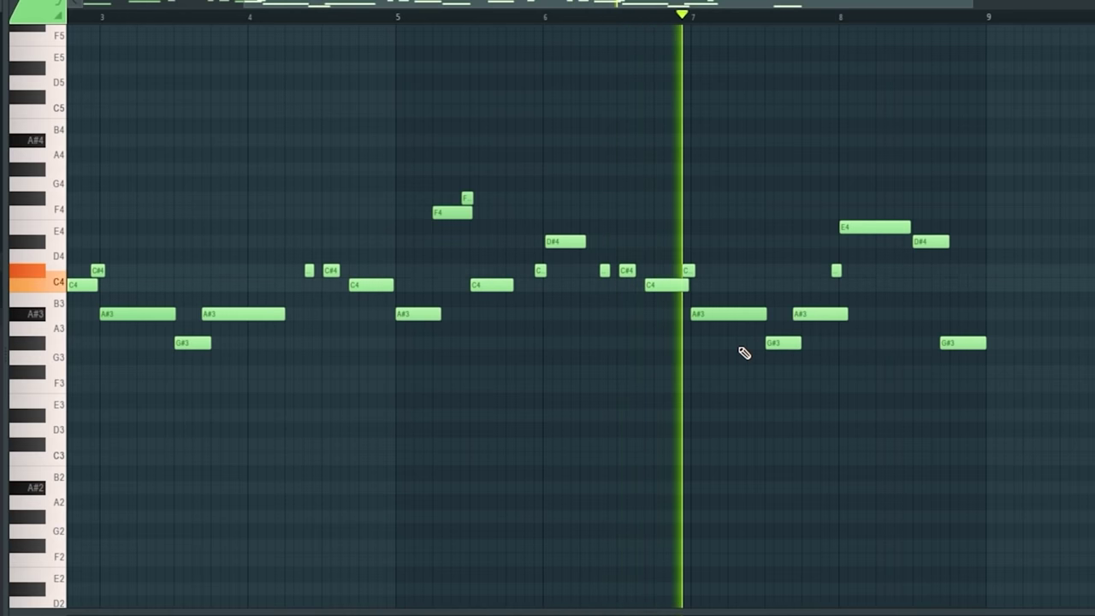
scroll(937, 440, up, 1)
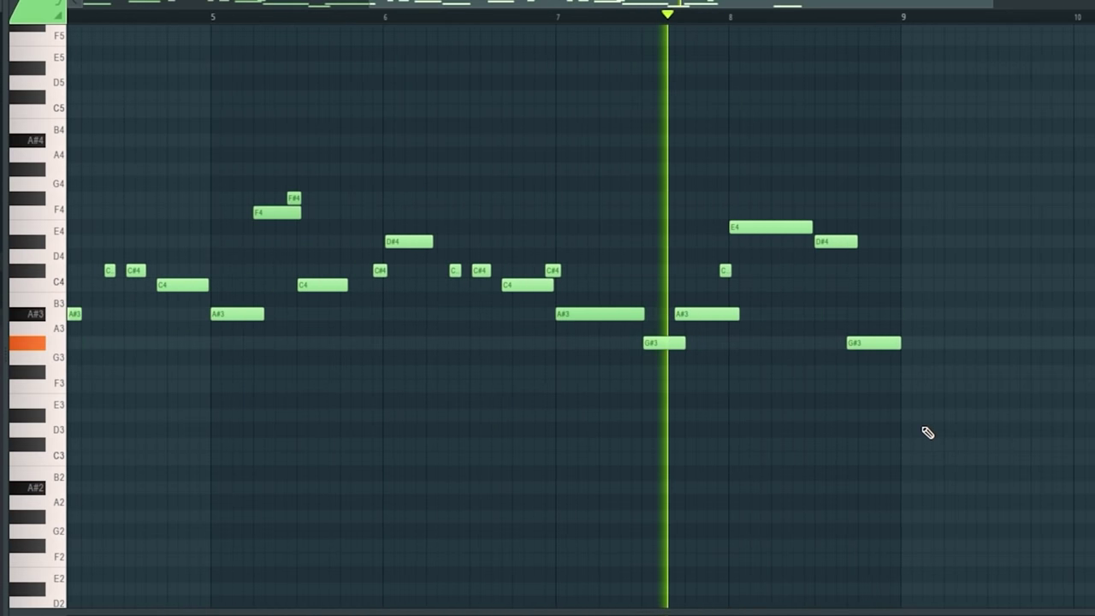
scroll(692, 216, up, 2)
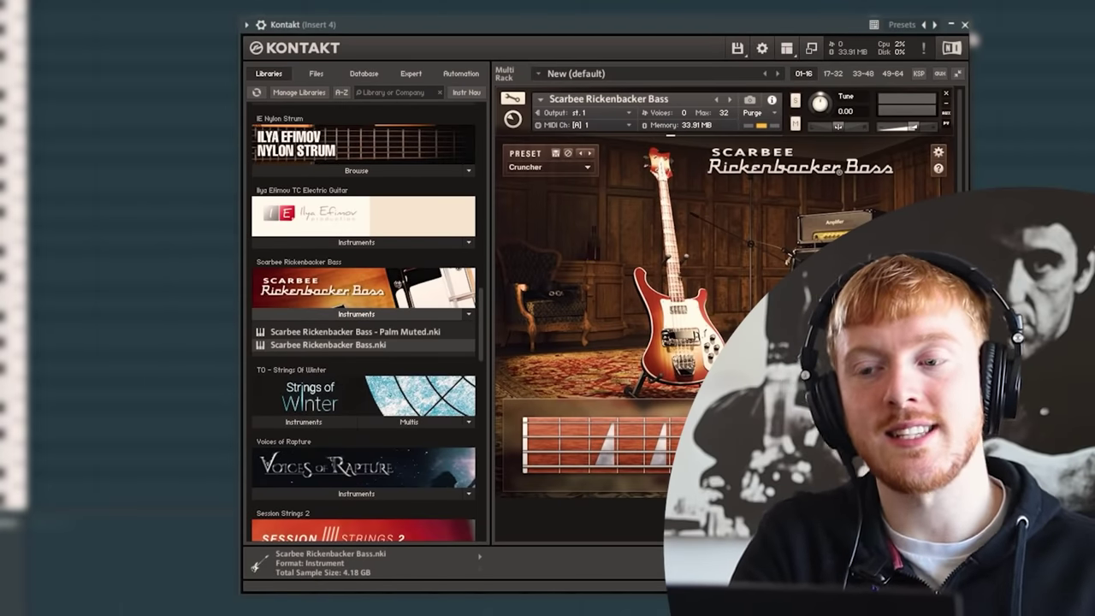
Load the Cruncher preset in Scarbee Rickenbacker Bass and play the arrangement with the bass slap groove line.
click(547, 167)
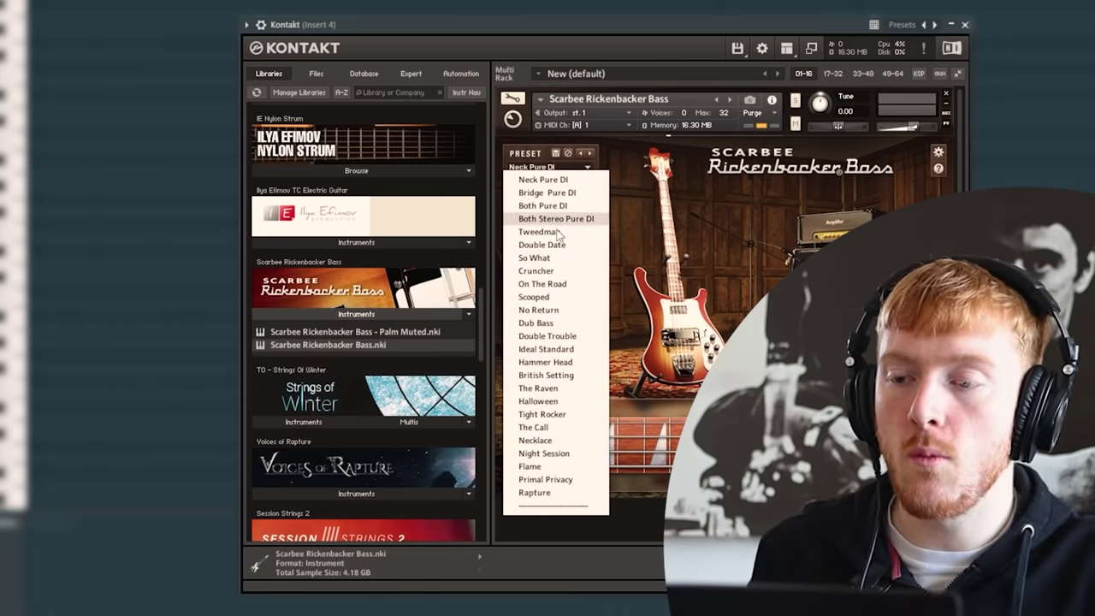
click(537, 270)
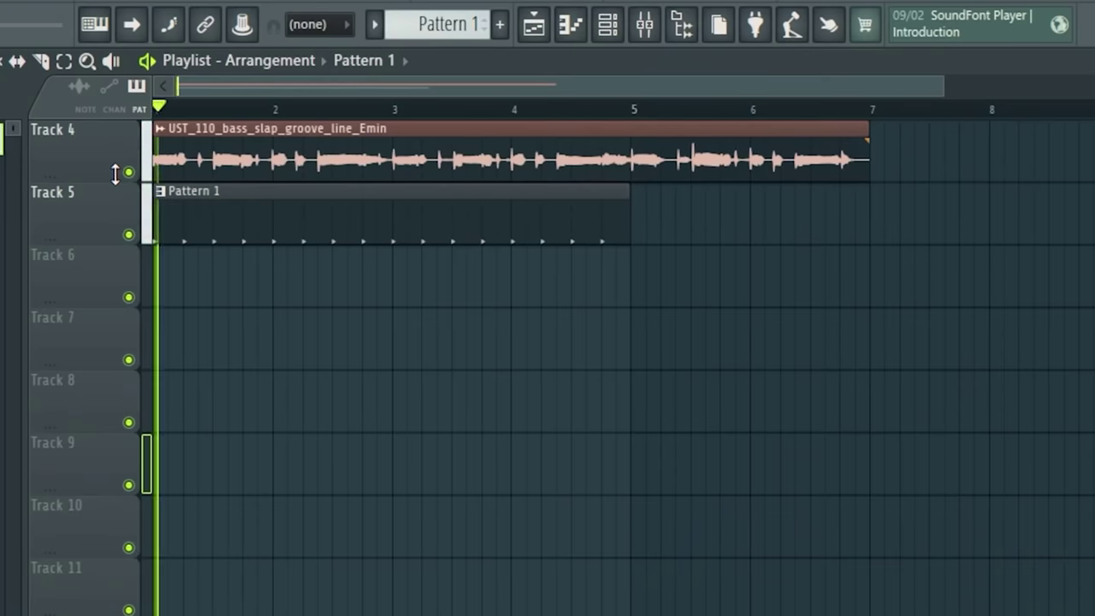
key(space)
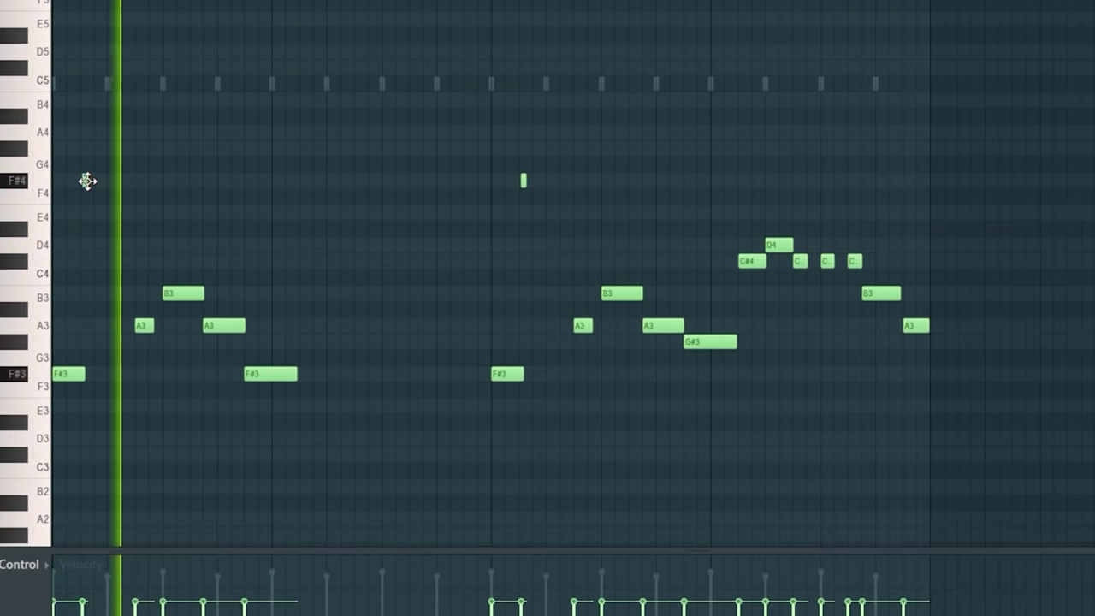
Add a short F#4 pluck in bar 2 of the bass pattern and shift the preceding F#3 note upward.
click(304, 180)
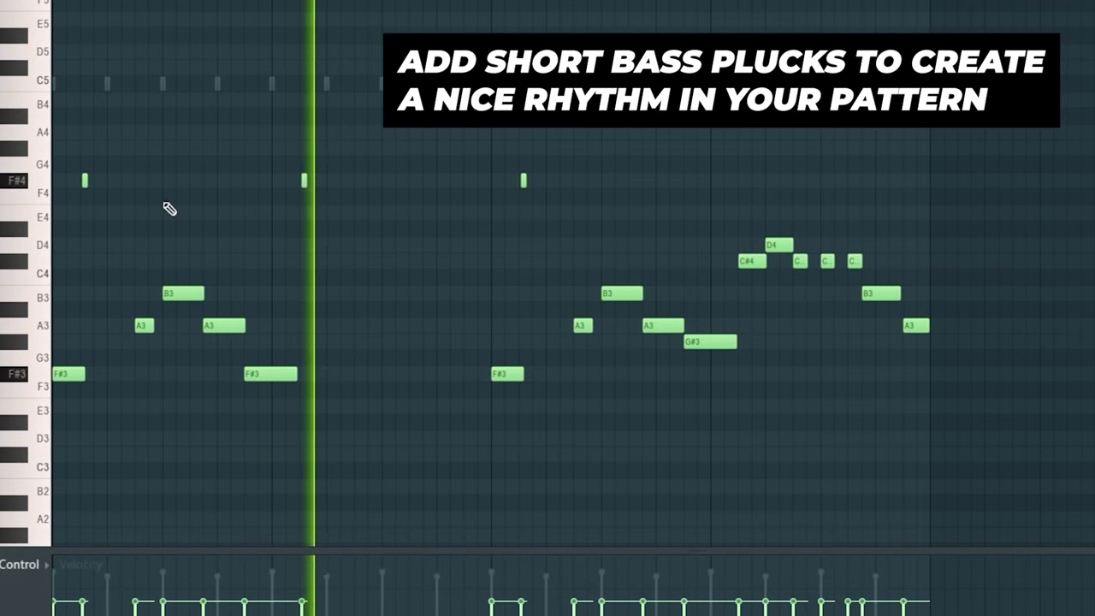
drag(273, 374, 272, 294)
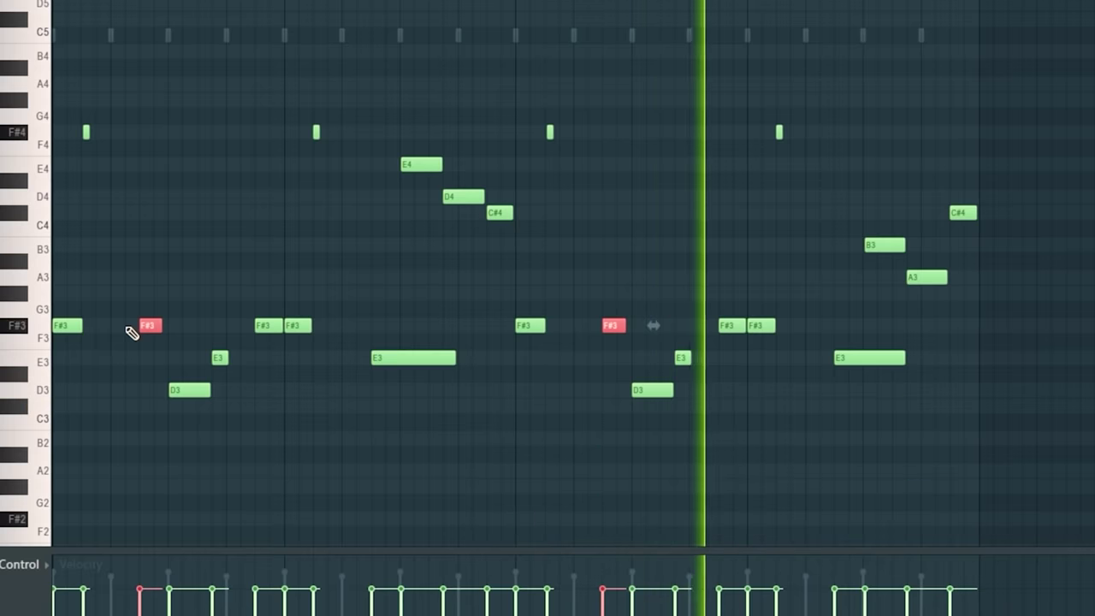
right_click(272, 228)
Route the AHD_Tambourine clip on Track 11 to mixer insert 7.
key(F6)
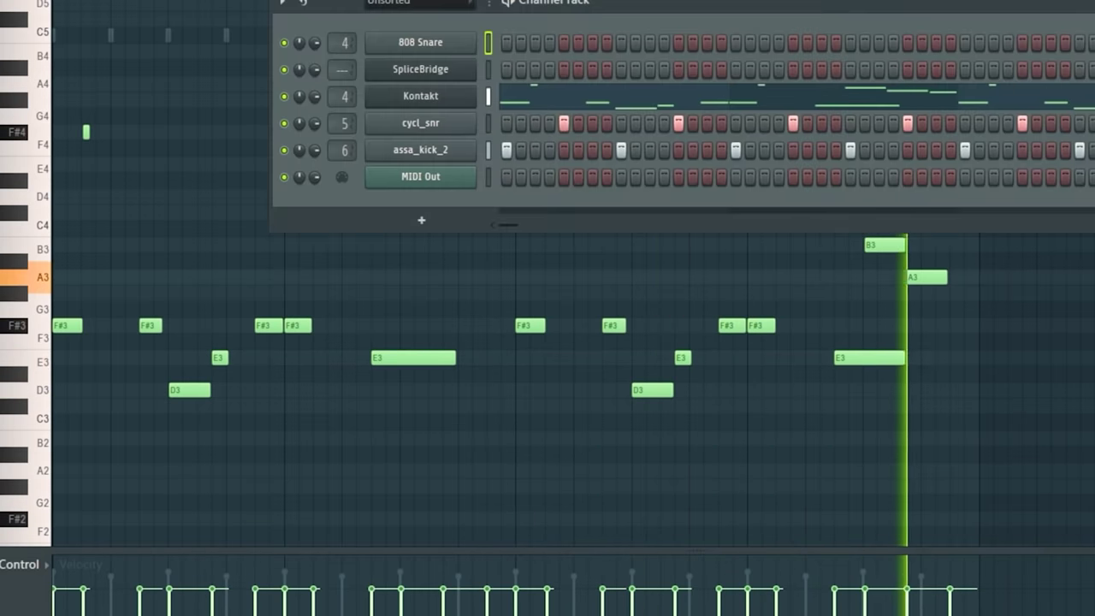
key(F5)
scroll(819, 613, down, 5)
scroll(786, 614, down, 5)
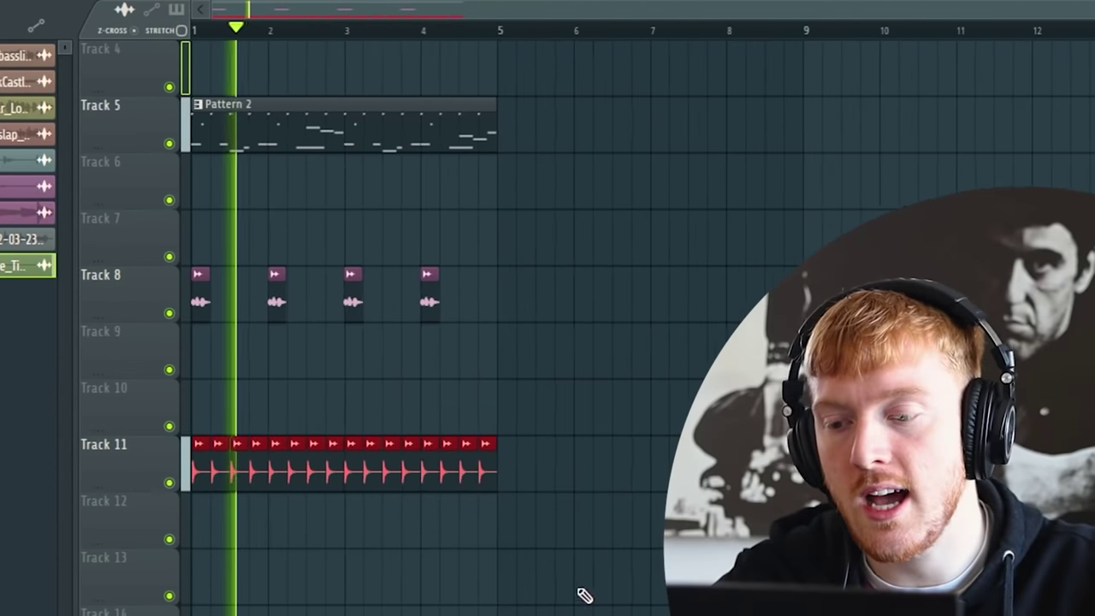
ctrl+click(650, 599)
scroll(75, 294, up, 3)
double_click(388, 479)
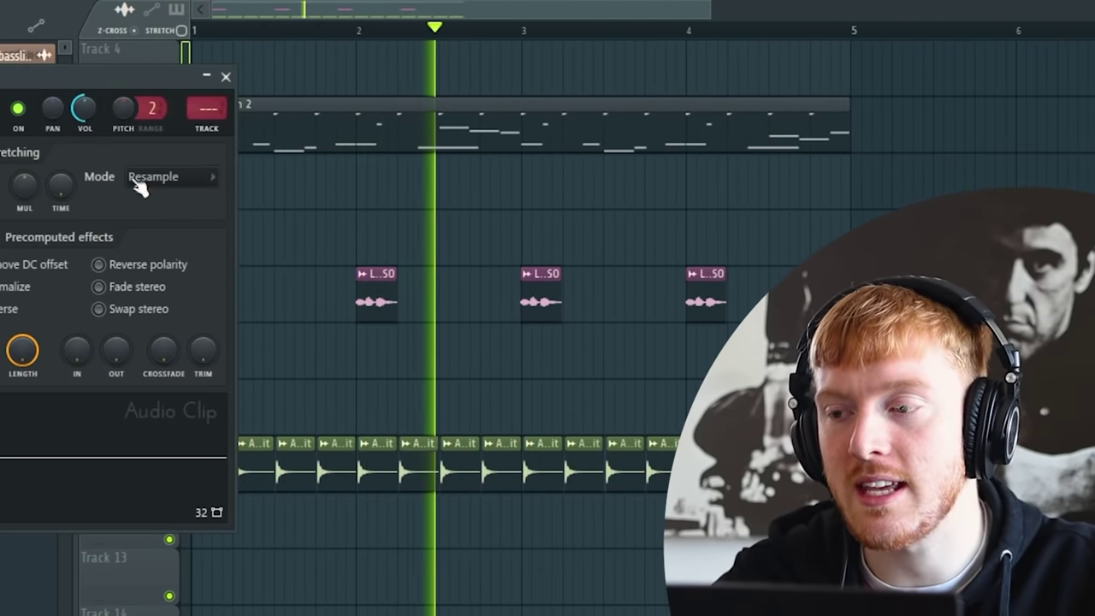
click(211, 129)
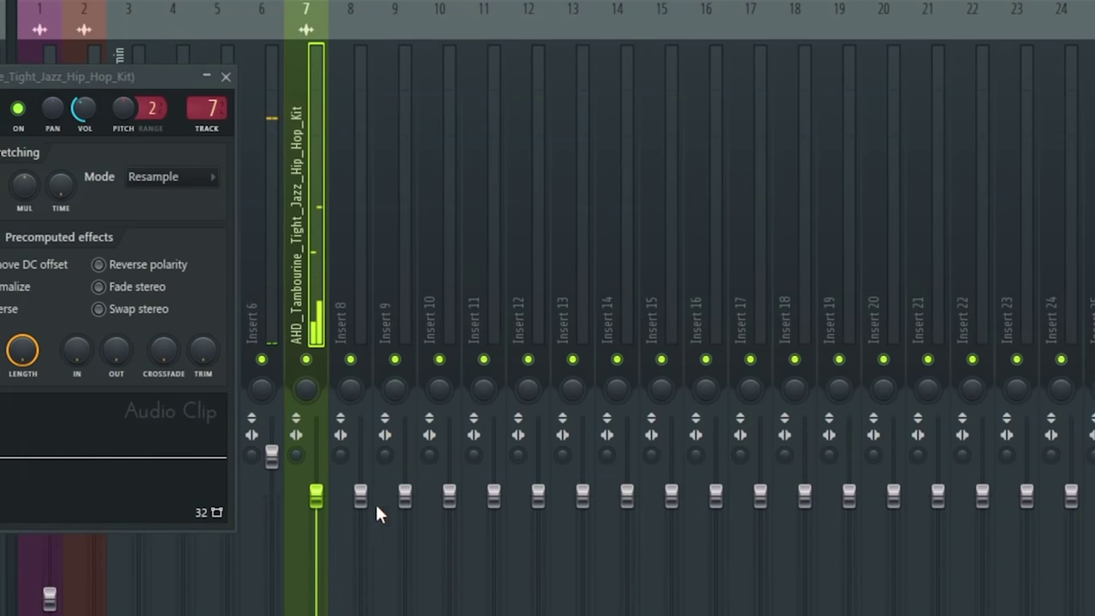
click(212, 79)
key(F9)
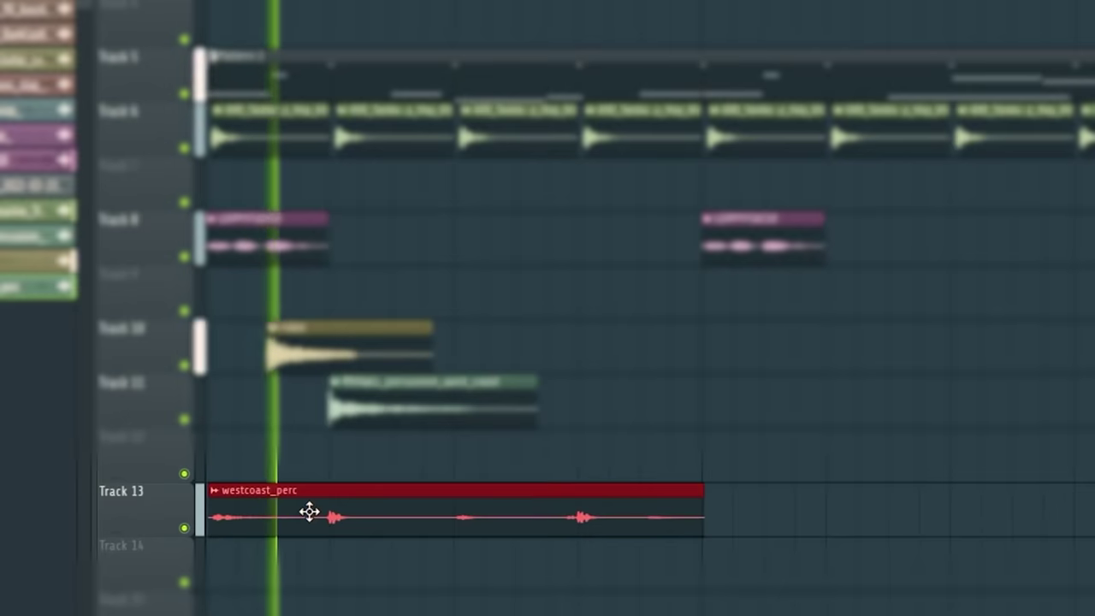
Repeat the westcoast_perc clip on Track 13 to fill bars 1 to 4.
key(ctrl+b)
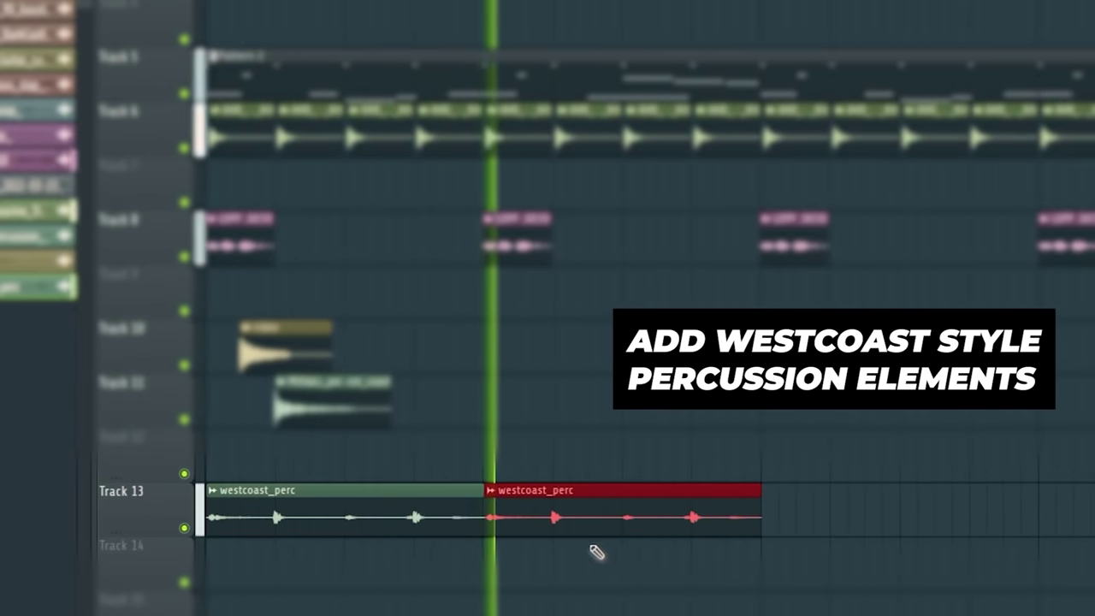
ctrl+shift+click(325, 528)
scroll(310, 529, up, 1)
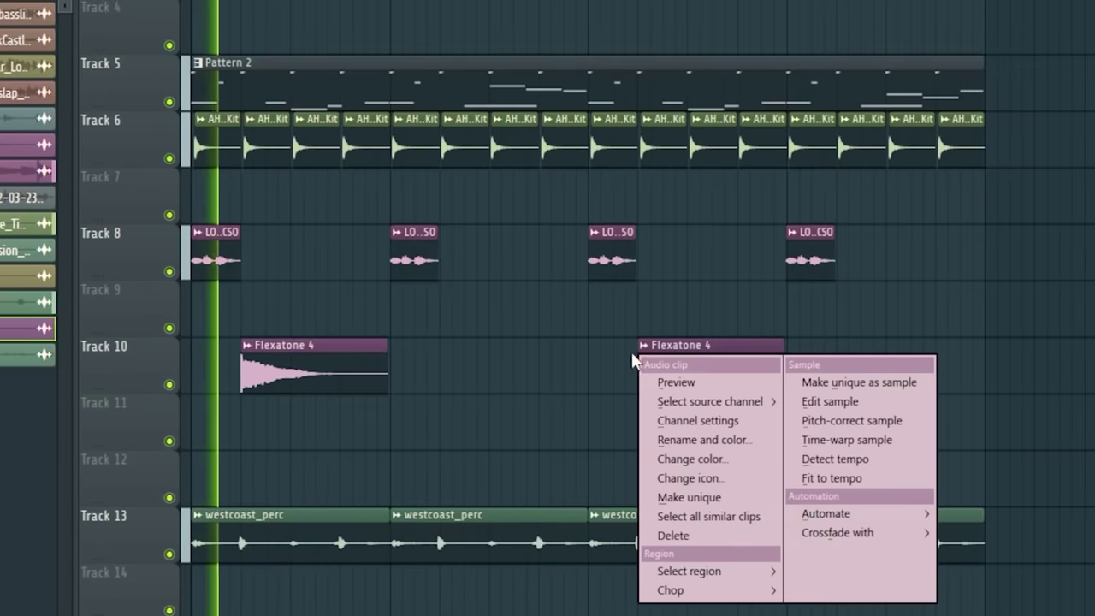
Delete the second Flexatone 4 clip on Track 10 and duplicate all clips from bars 1 to 4 into bars 5 to 8.
right_click(652, 386)
key(ctrl+a)
scroll(205, 206, down, 2)
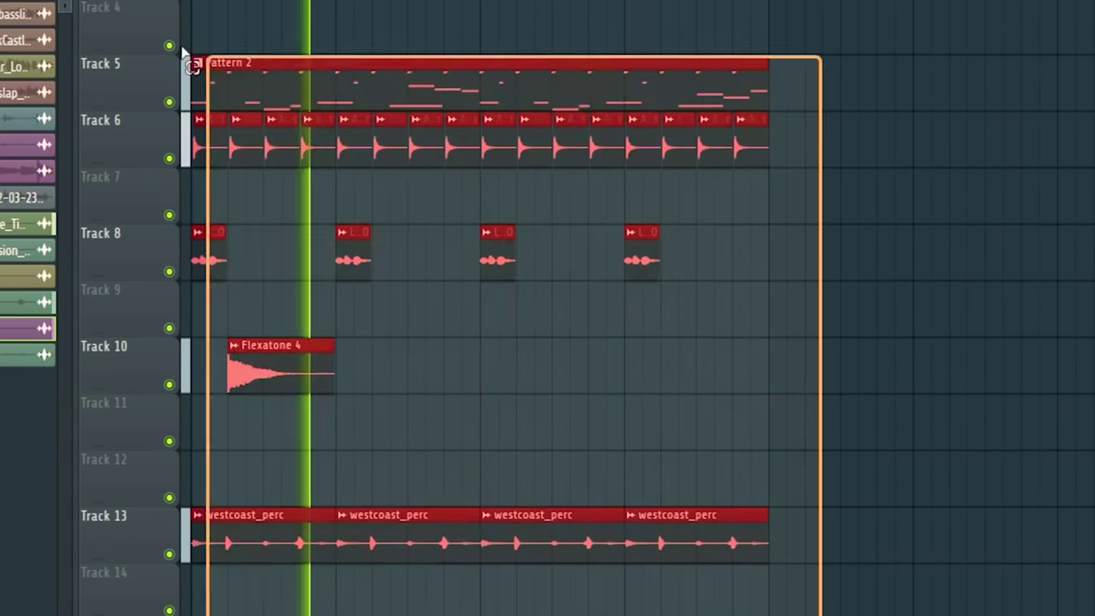
key(ctrl+b)
scroll(210, 206, down, 3)
ctrl+click(314, 361)
Move all westcoast_perc clips from Track 13 up to Track 7.
drag(830, 489, 126, 511)
key(shift+Up)
key(shift+Up)
key(shift+Up)
key(shift+Up)
key(shift+Up)
key(shift+Up)
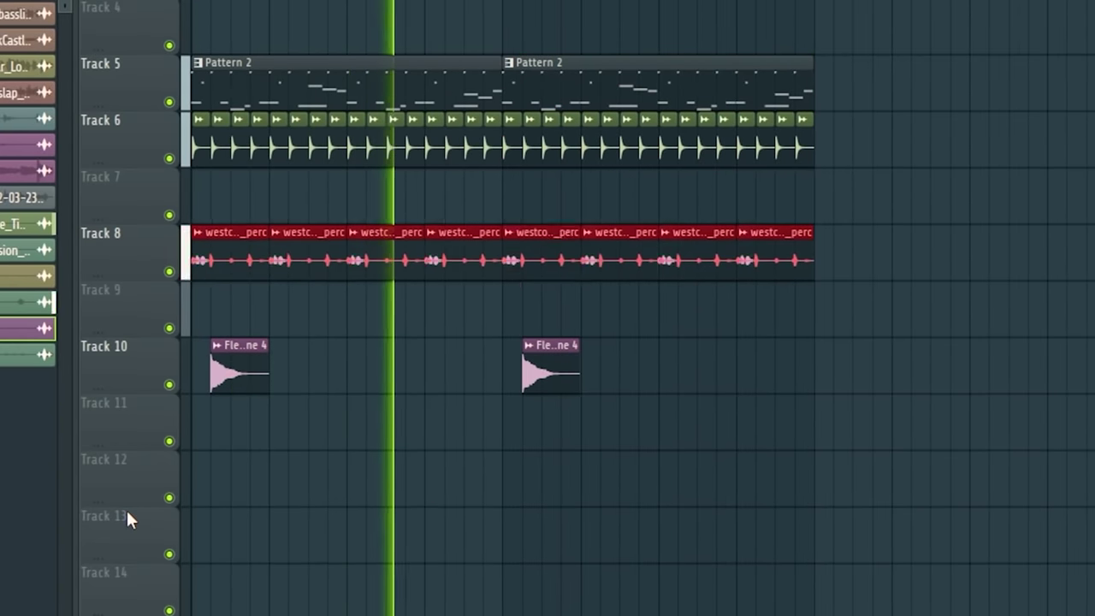
Move both Flexatone 4 clips from Track 10 up to Track 9.
drag(815, 533, 133, 311)
key(shift+Up)
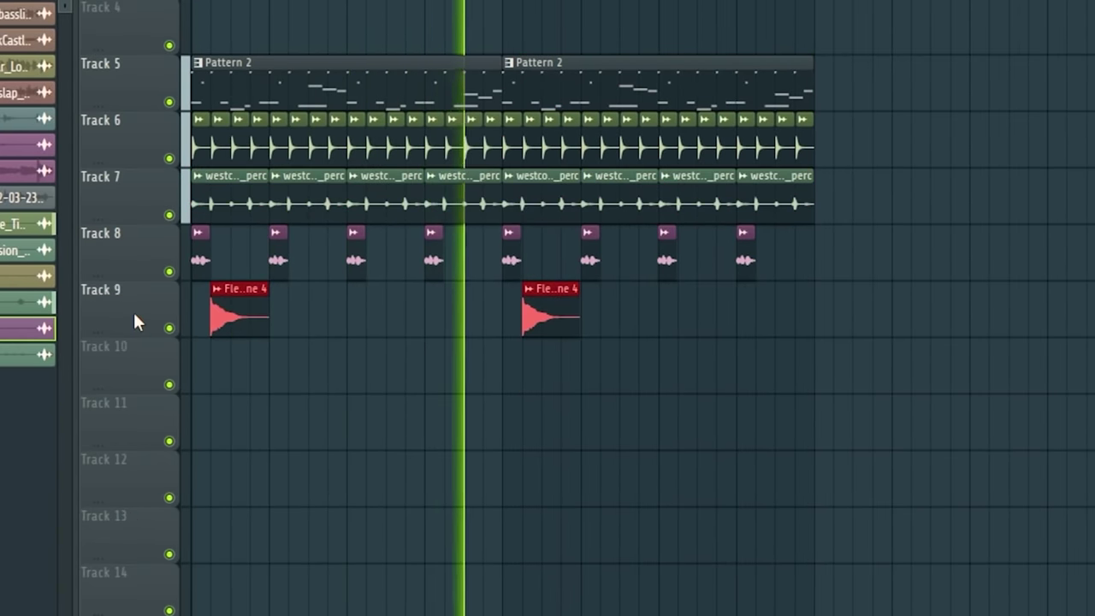
ctrl+click(489, 549)
Split Pattern 2 by channel into separate patterns.
click(293, 78)
right_click(385, 2)
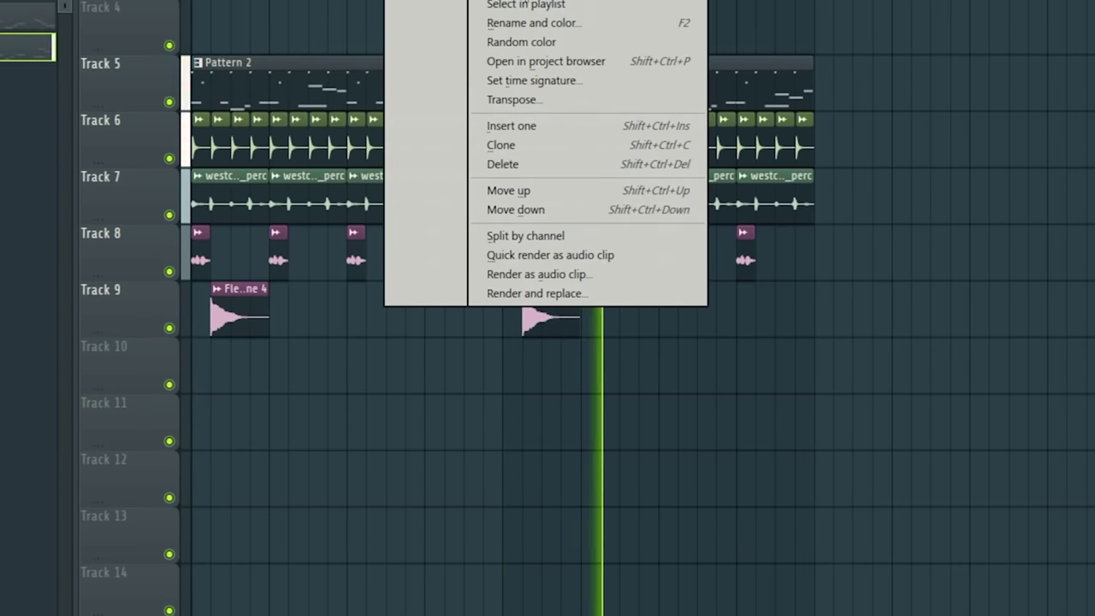
click(505, 236)
Move both Kontakt bass clips up to Track 1 and pick the cycl_snr clip on Track 5.
scroll(520, 74, up, 3)
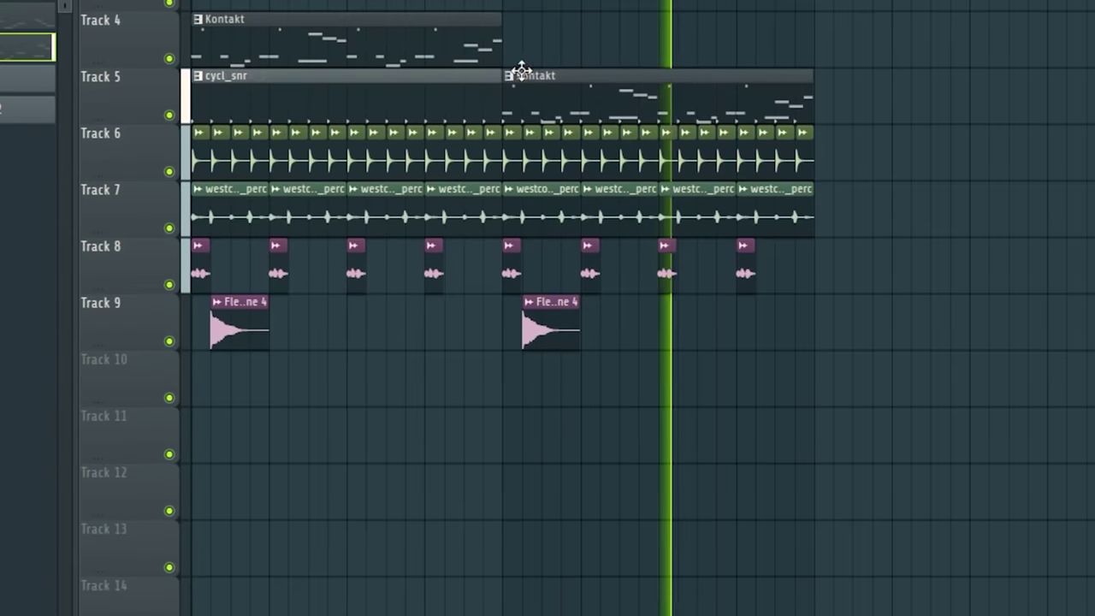
drag(324, 207, 286, 17)
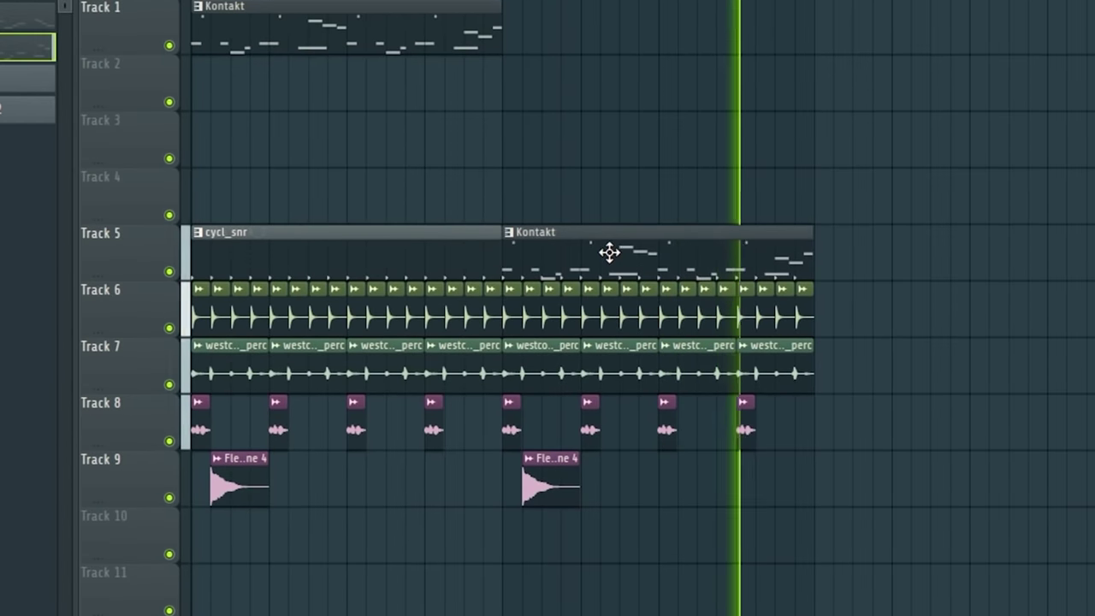
drag(608, 249, 604, 5)
click(313, 242)
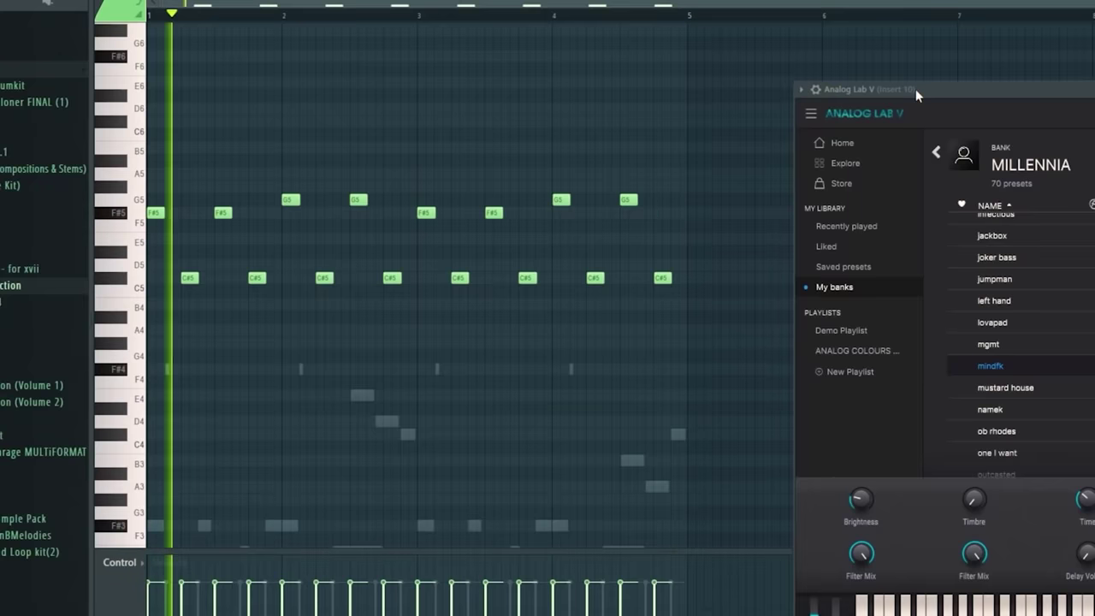
Bring the Analog Lab V window with the mindfk preset into view and close it.
drag(916, 89, 481, 24)
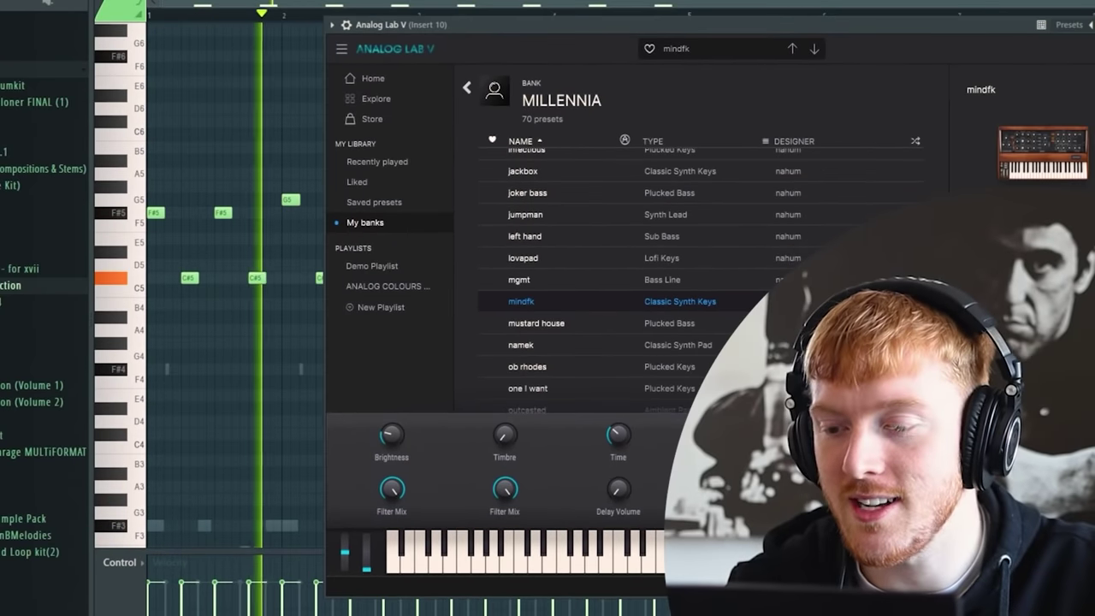
key(Escape)
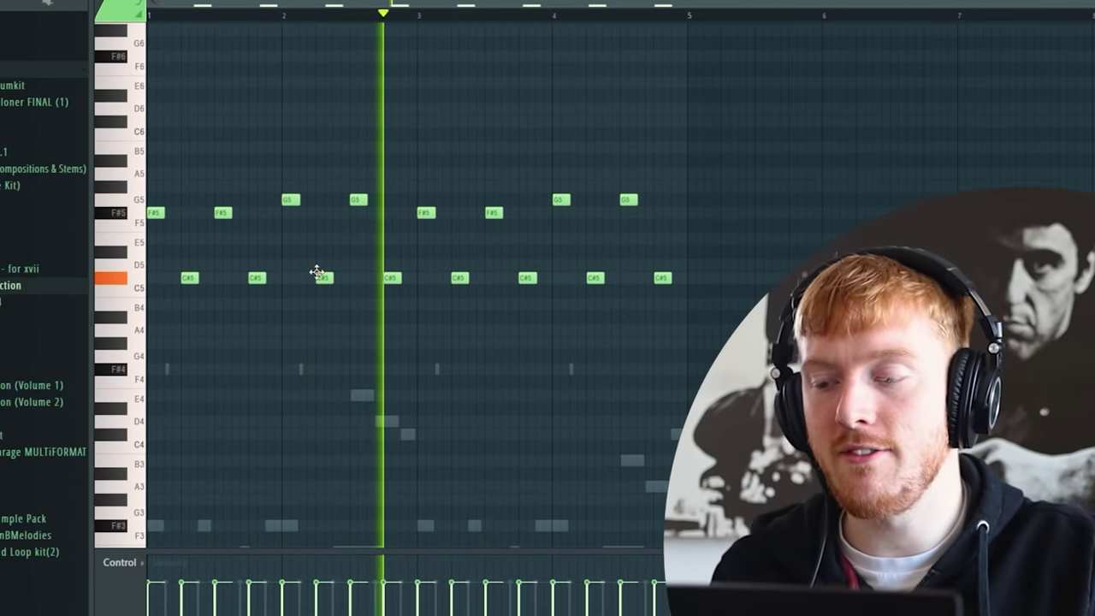
Try replacing the first C#5 note in bar 2 of the synth melody with D5.
right_click(323, 276)
click(323, 265)
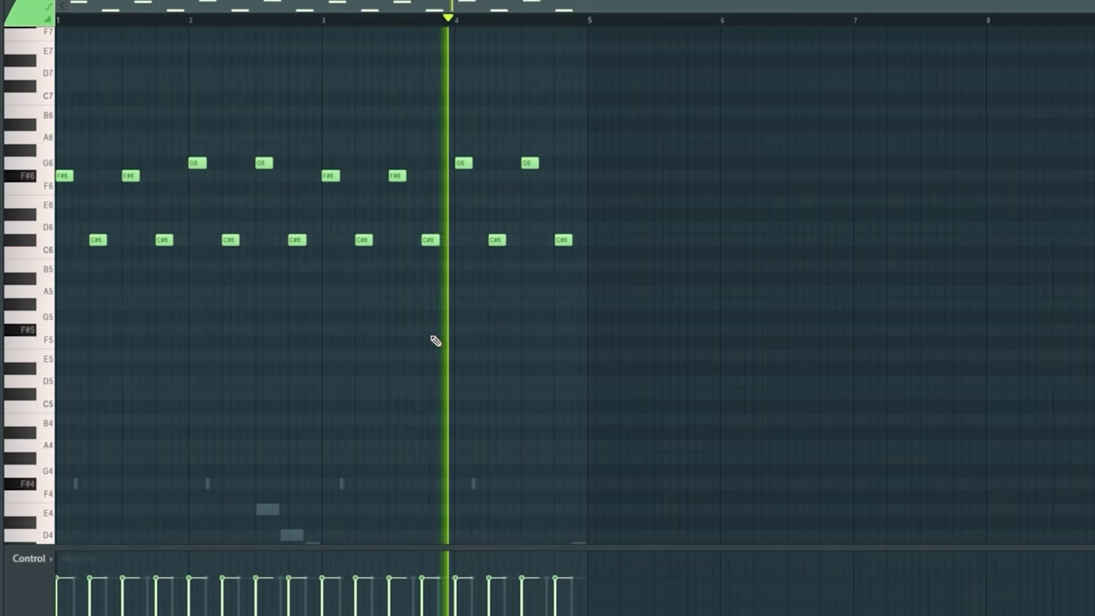
scroll(434, 340, up, 2)
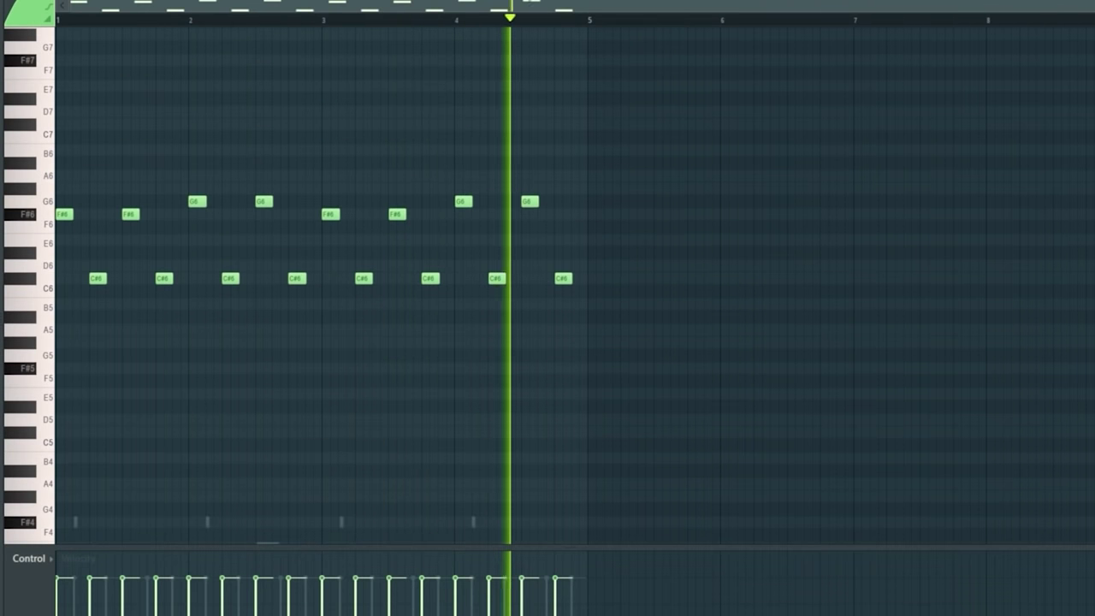